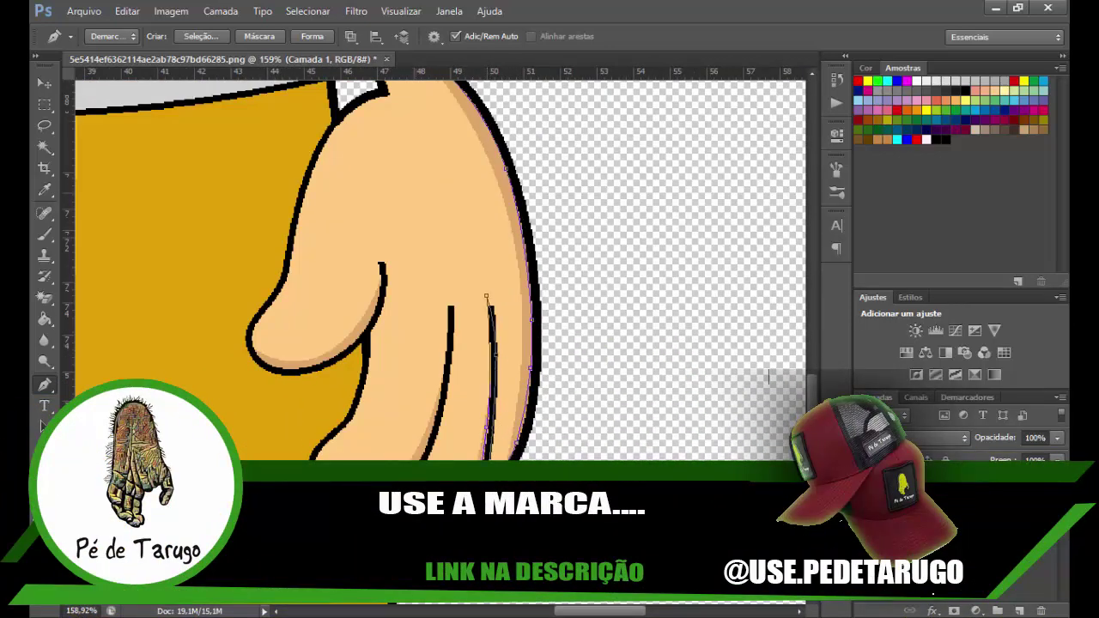
Trace the skin of the hand, its fingers and the forearm with the Pen tool along the black outline
click(341, 439)
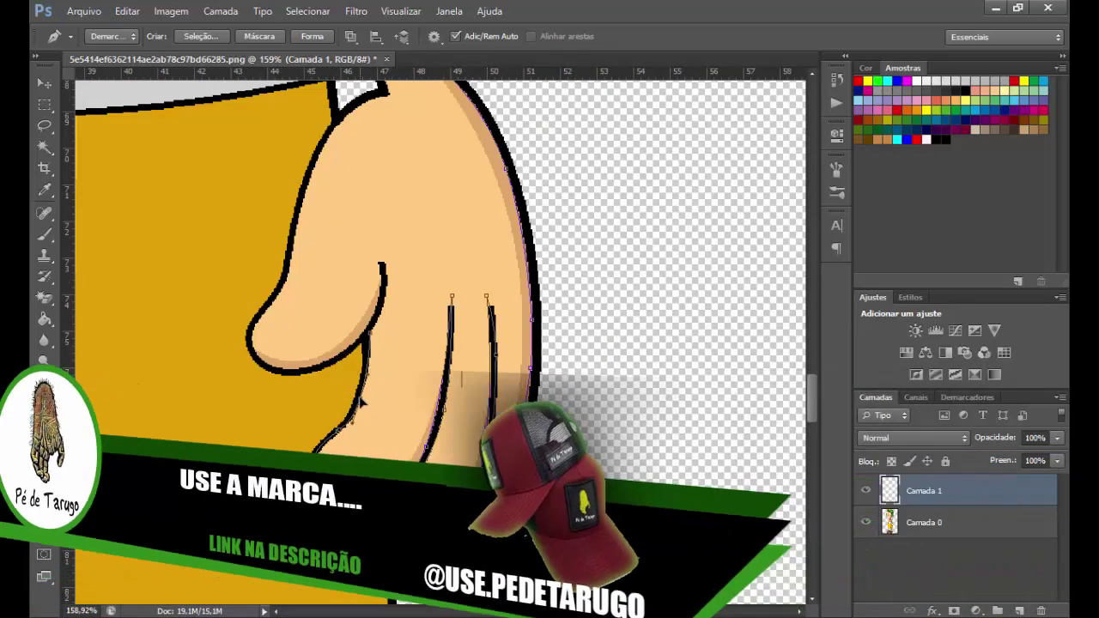
click(381, 257)
click(260, 333)
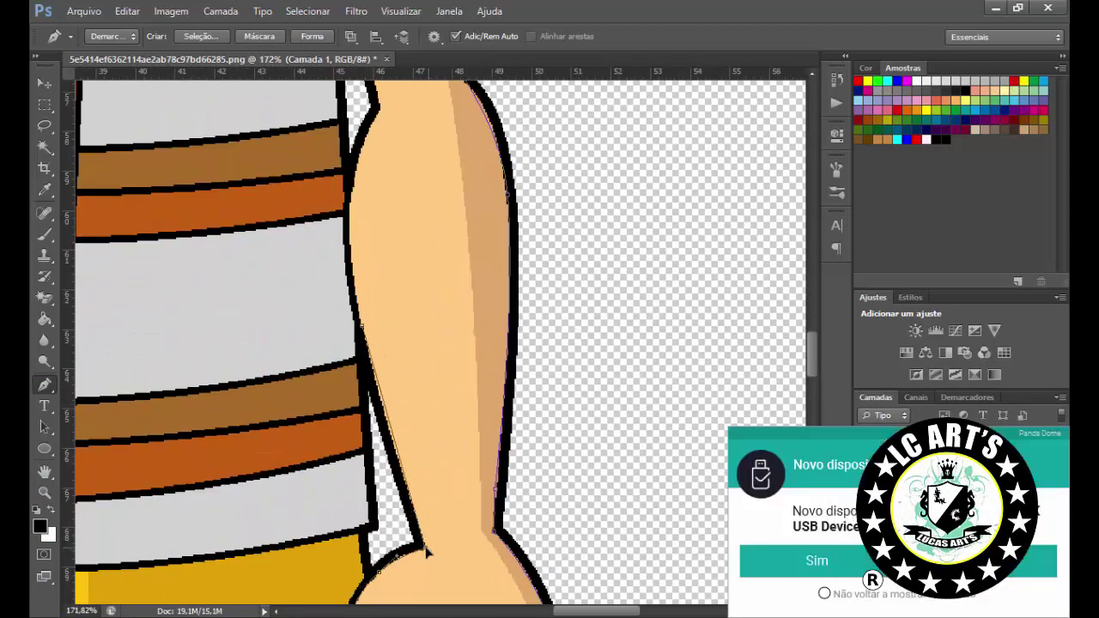
scroll(425, 549, down, 1)
key(ctrl+0)
Trace the white and grey sections of the T-shirt between the stripes and suspenders with the Pen tool
scroll(425, 546, up, 3)
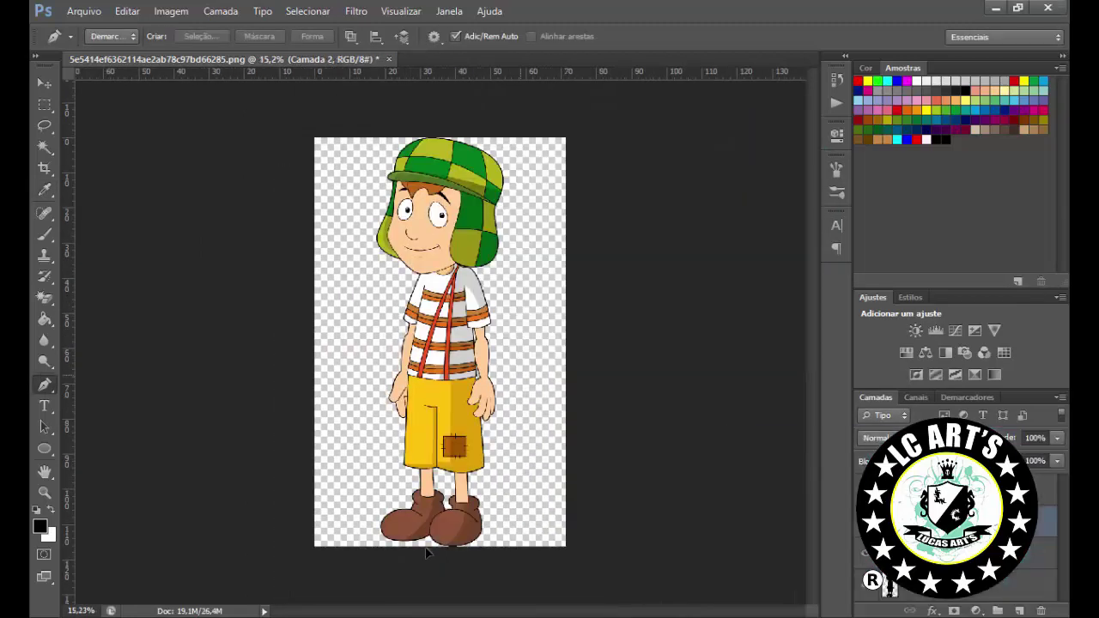
scroll(430, 295, up, 5)
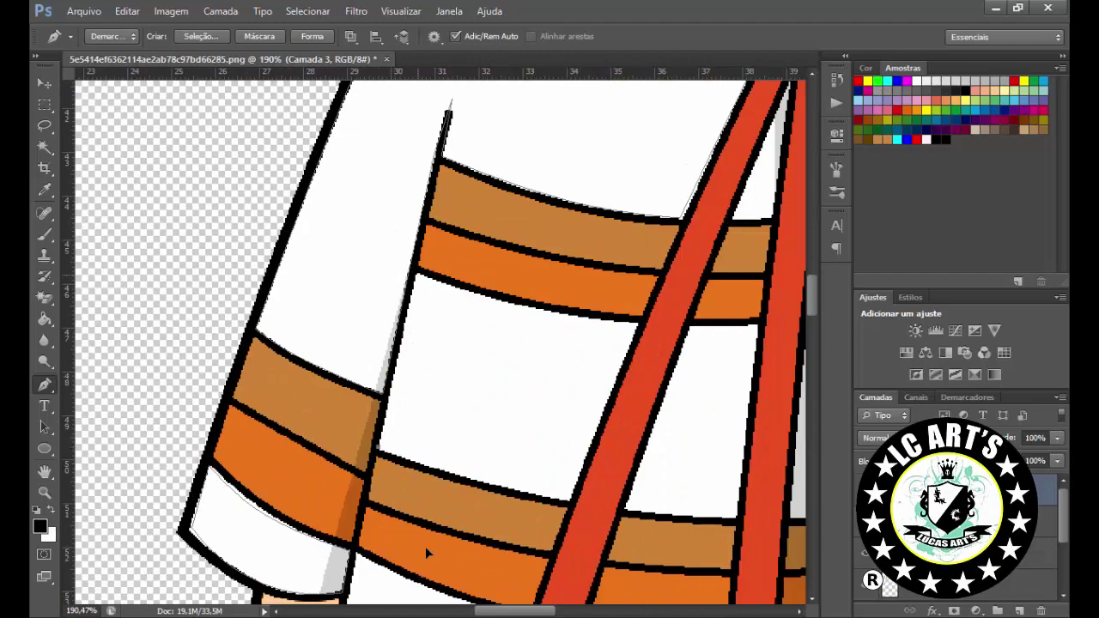
scroll(425, 546, down, 5)
scroll(425, 546, down, 1)
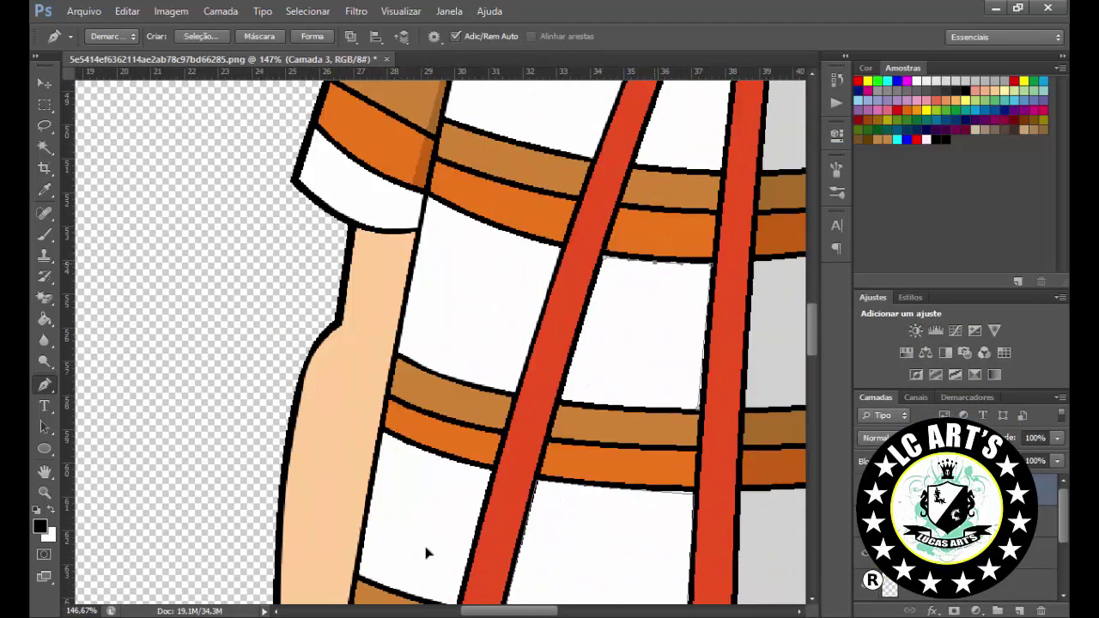
scroll(427, 553, up, 5)
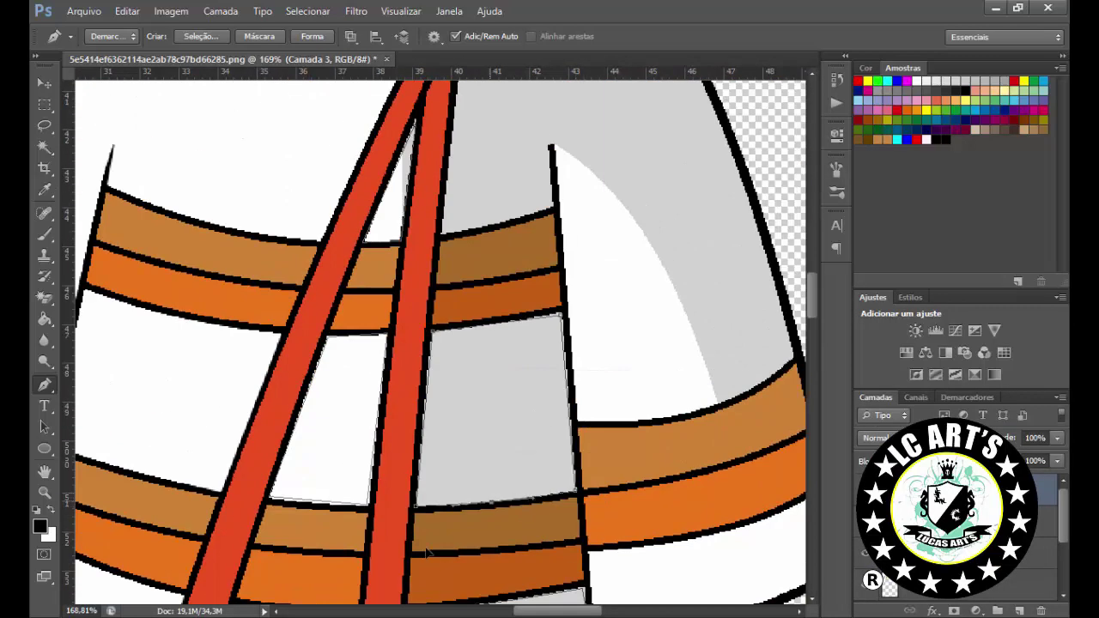
scroll(427, 554, up, 5)
scroll(426, 552, down, 5)
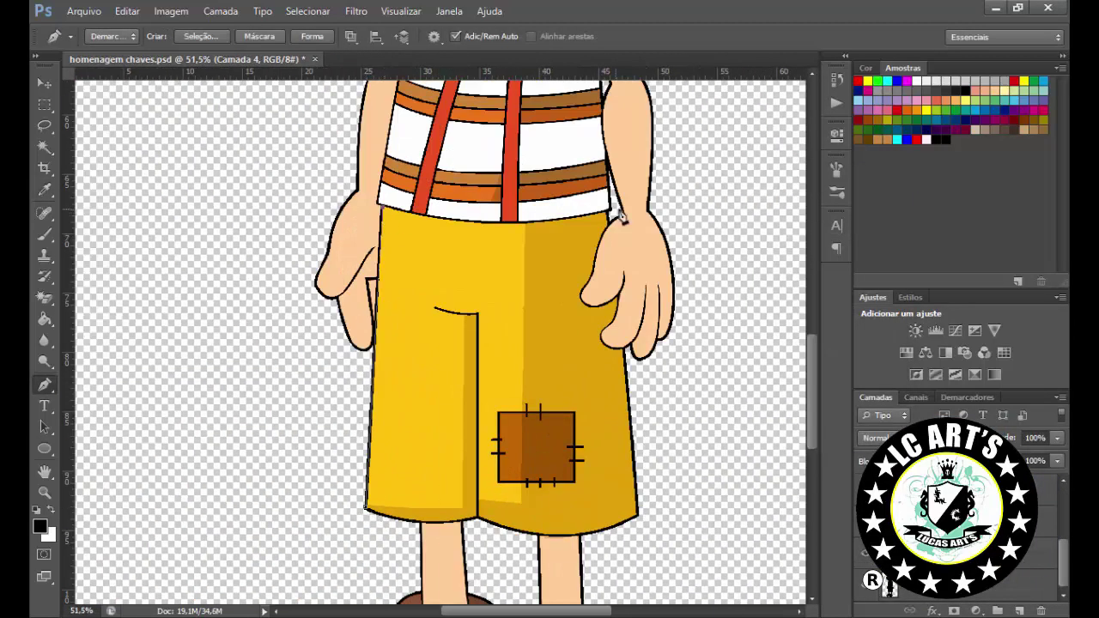
Trace the yellow shorts with the Pen tool around the hand, along the hem and up the centre seam
scroll(628, 206, up, 3)
drag(542, 356, 573, 305)
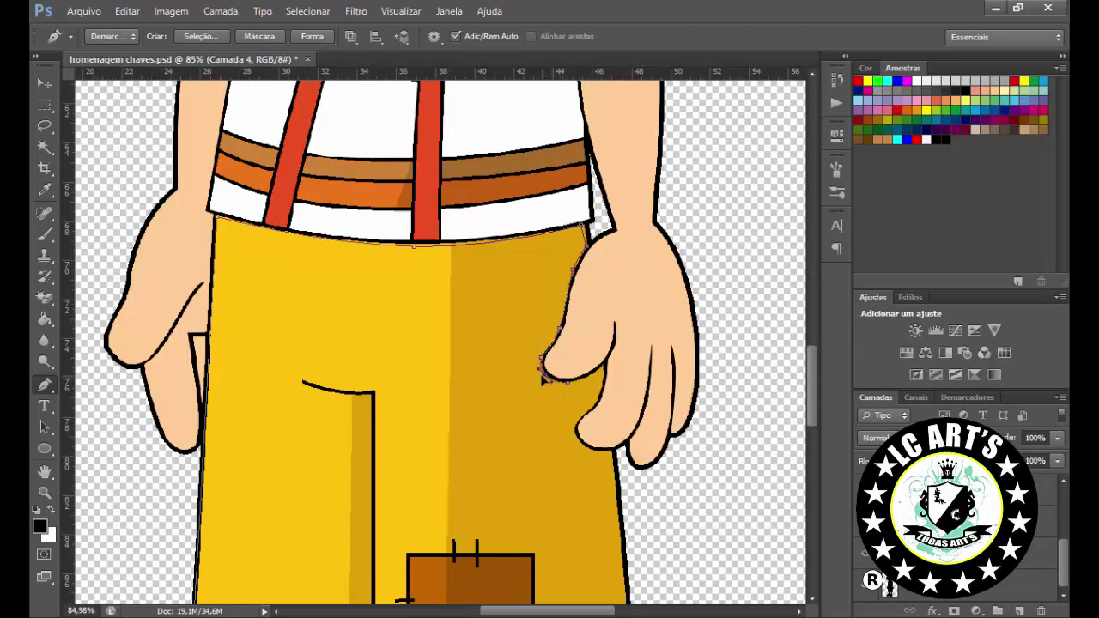
scroll(807, 361, down, 3)
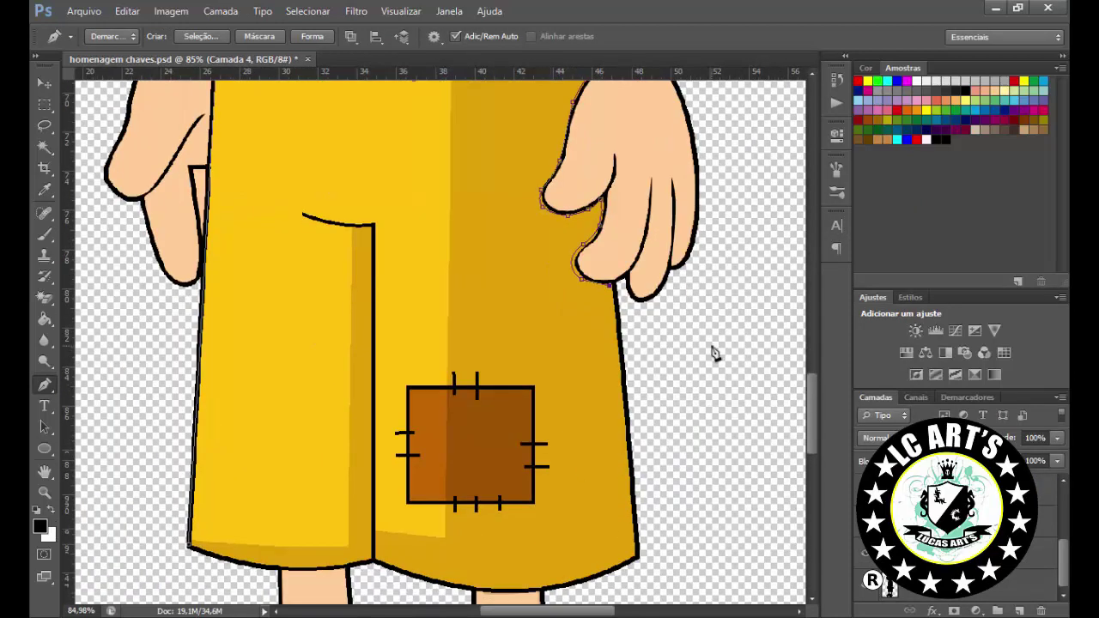
click(372, 560)
click(375, 223)
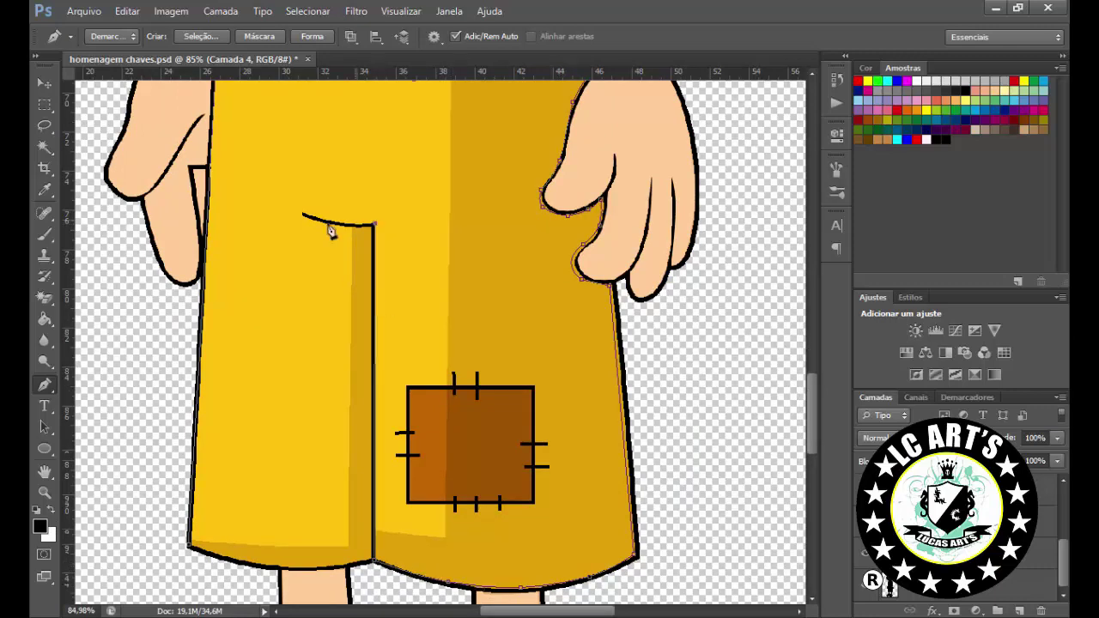
scroll(450, 363, down, 2)
Trace the inner edge of the brown patch on the shorts, going around the ends of the stitches
scroll(449, 363, up, 5)
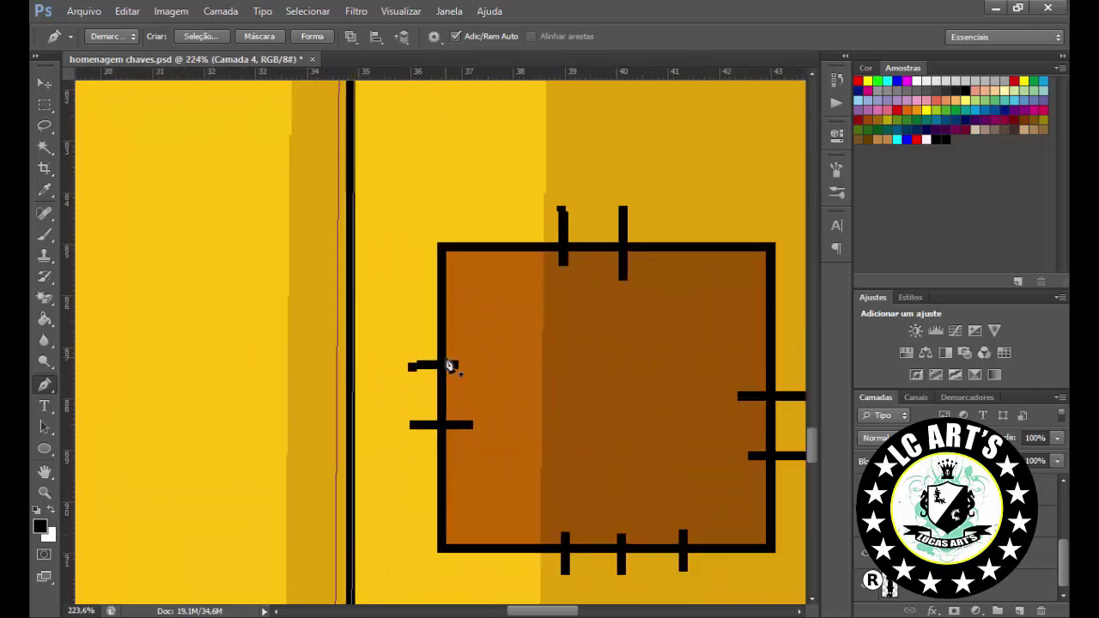
click(445, 361)
click(447, 250)
click(557, 259)
click(565, 252)
click(616, 251)
click(617, 279)
click(626, 279)
click(626, 251)
click(764, 252)
click(766, 393)
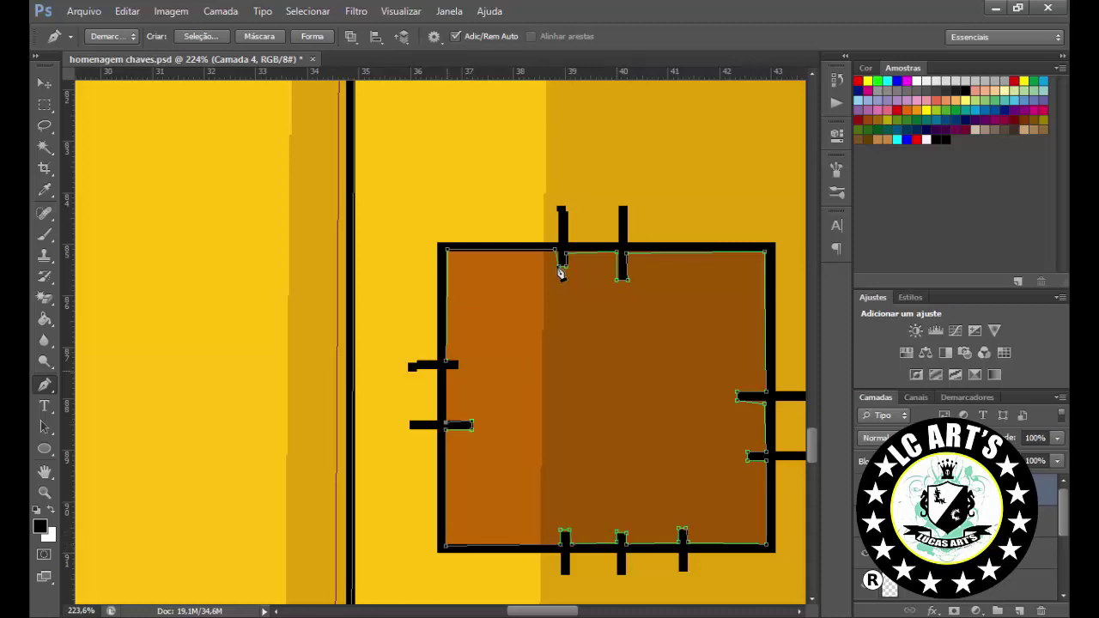
Trace the outer edge of the patch, including the stitches that stick out on all four sides
scroll(560, 273, down, 3)
scroll(559, 273, up, 6)
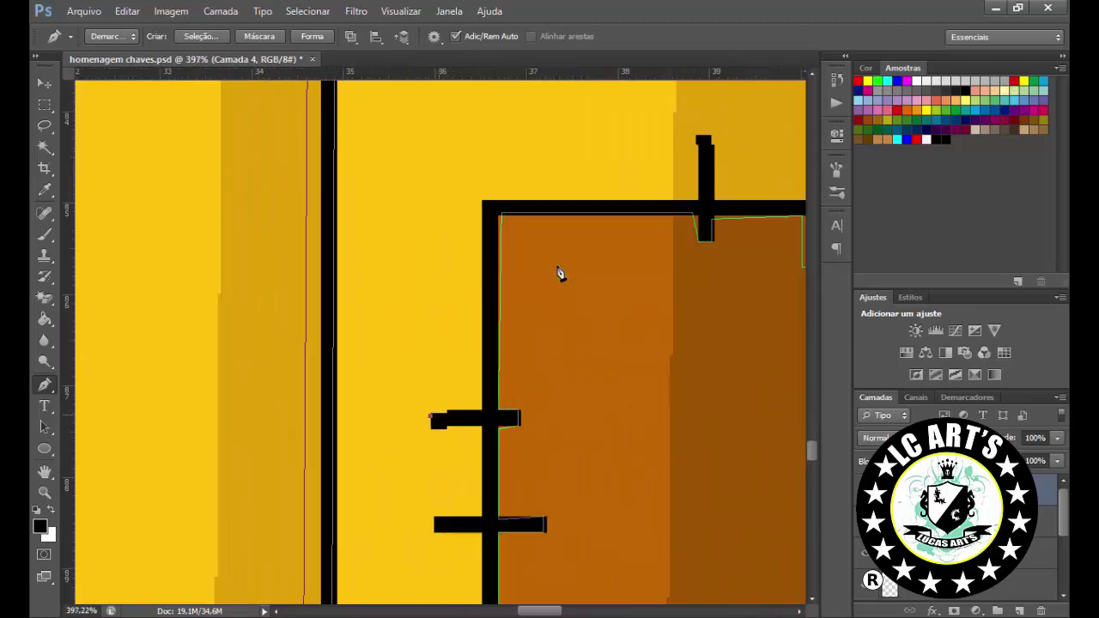
scroll(560, 273, down, 5)
scroll(559, 273, up, 4)
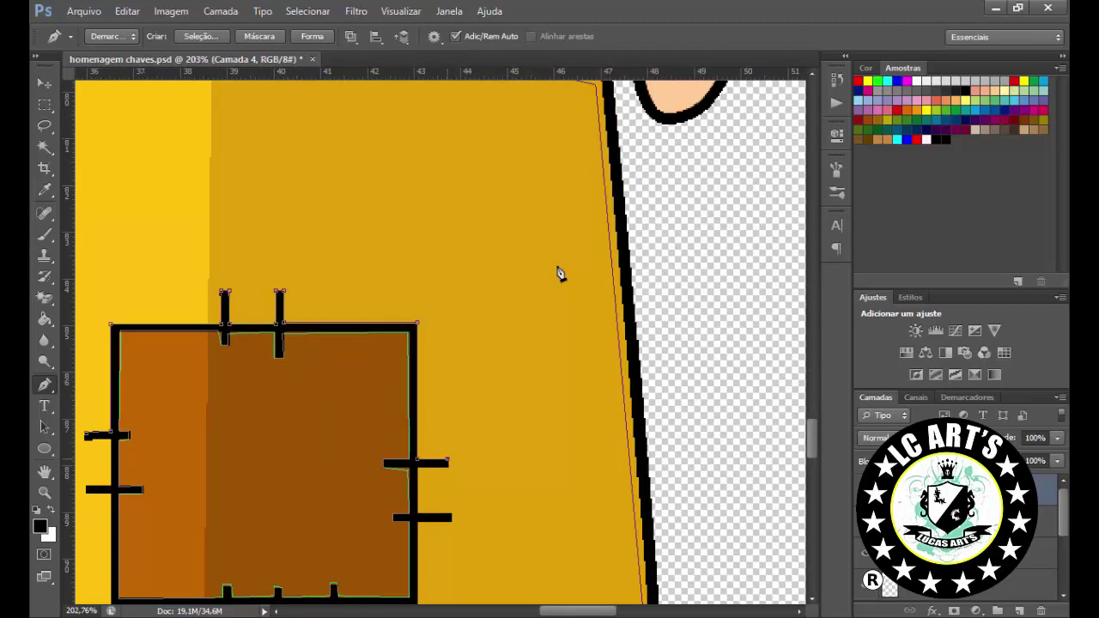
scroll(560, 273, up, 2)
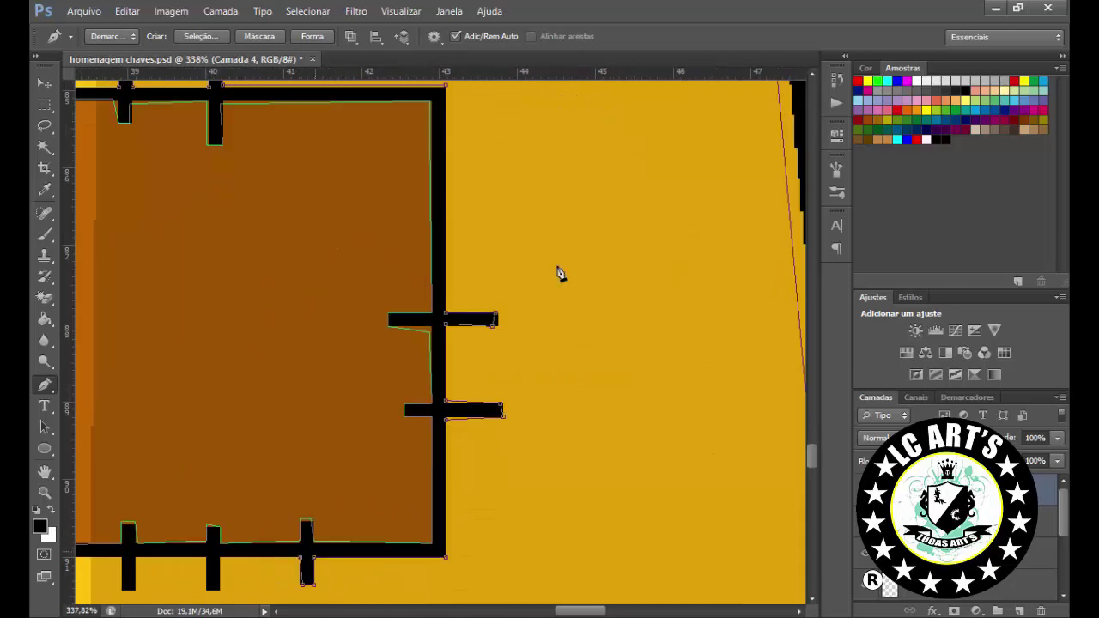
scroll(560, 273, down, 4)
scroll(560, 273, up, 1)
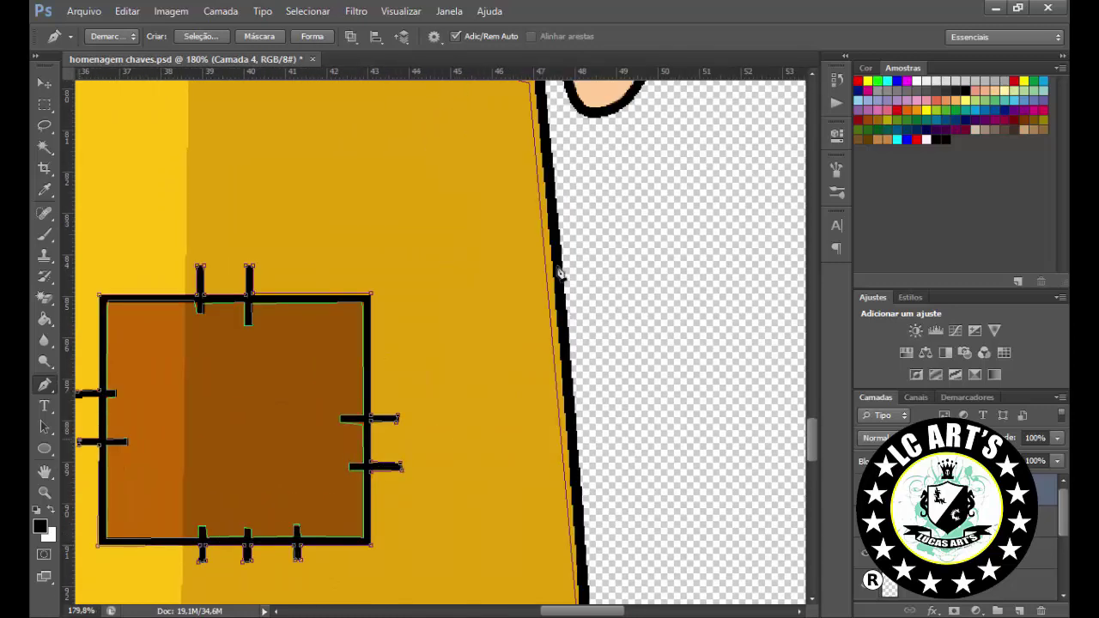
Turn the traced paths into flat fills, yellow for the shorts and brown for the patch
scroll(560, 273, down, 3)
right_click(558, 273)
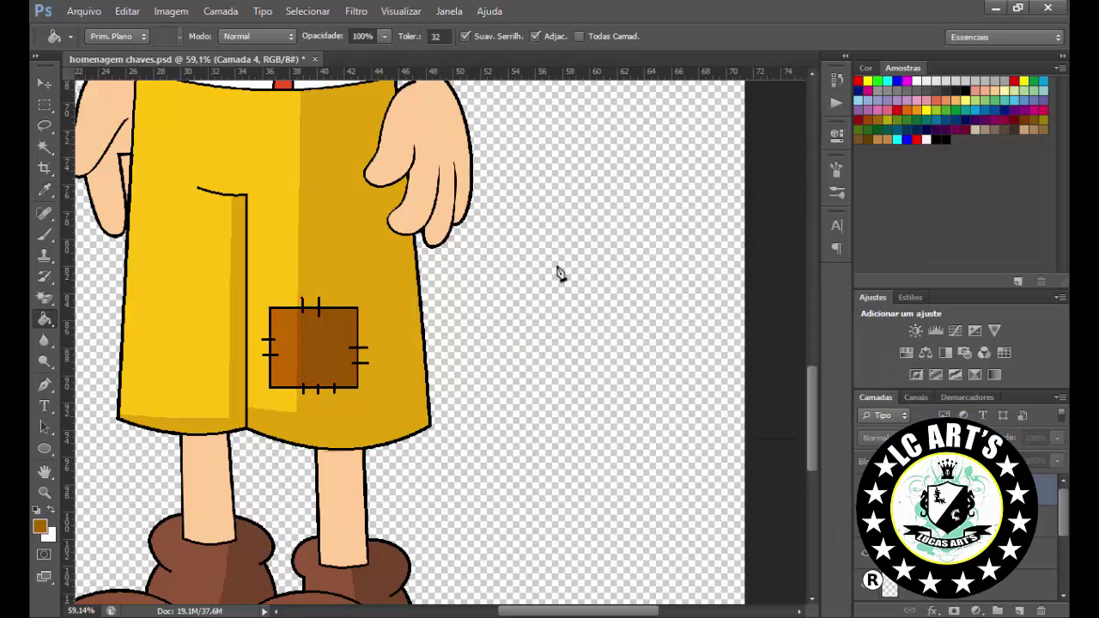
scroll(558, 273, down, 3)
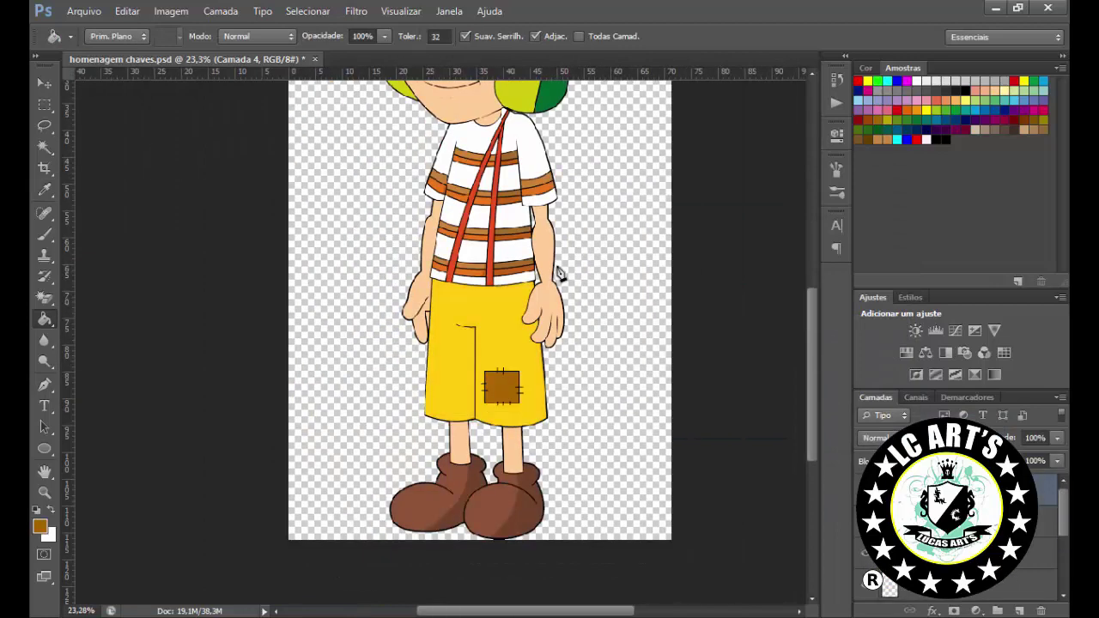
Trace the character's left-hand shoe with the Pen tool on Camada 5, following its cuff, ankle folds and rounded toe
key(p)
scroll(558, 273, up, 5)
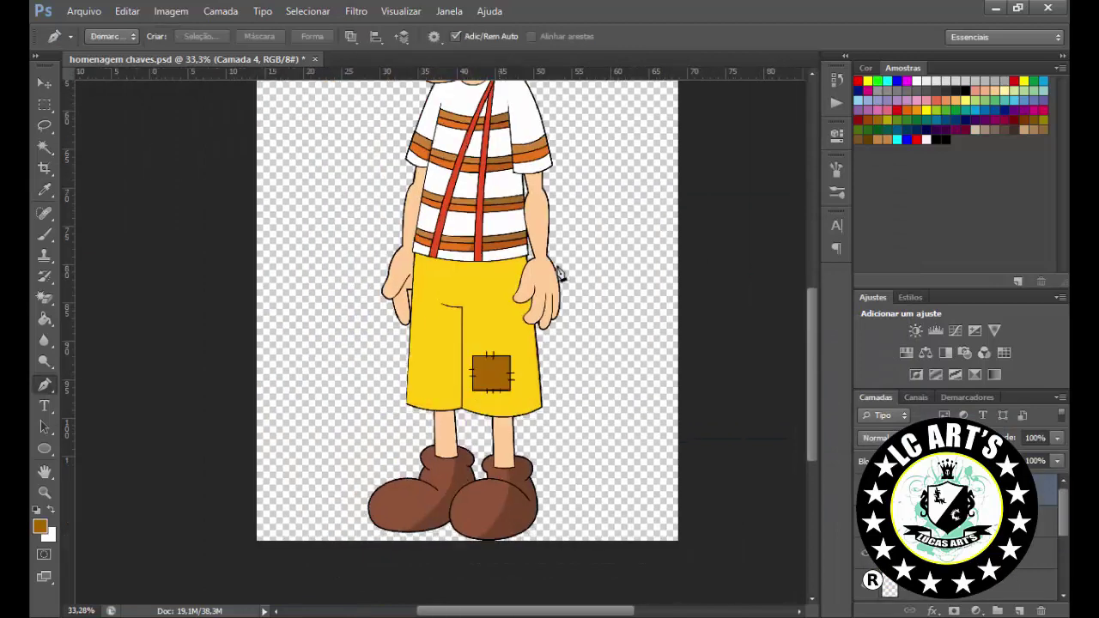
scroll(558, 273, up, 3)
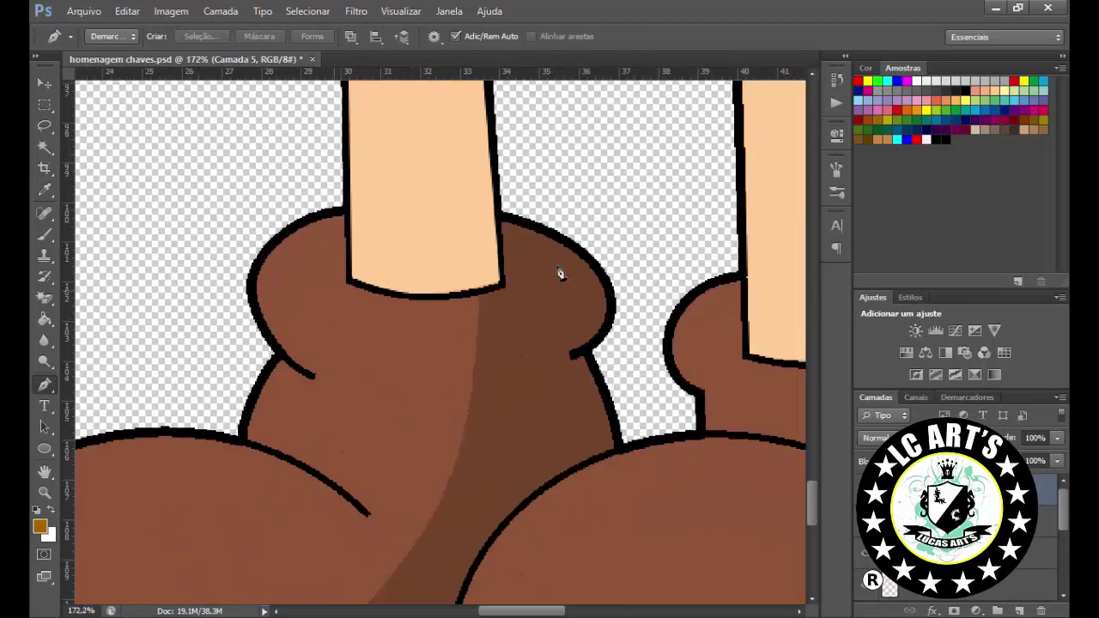
click(245, 439)
click(369, 516)
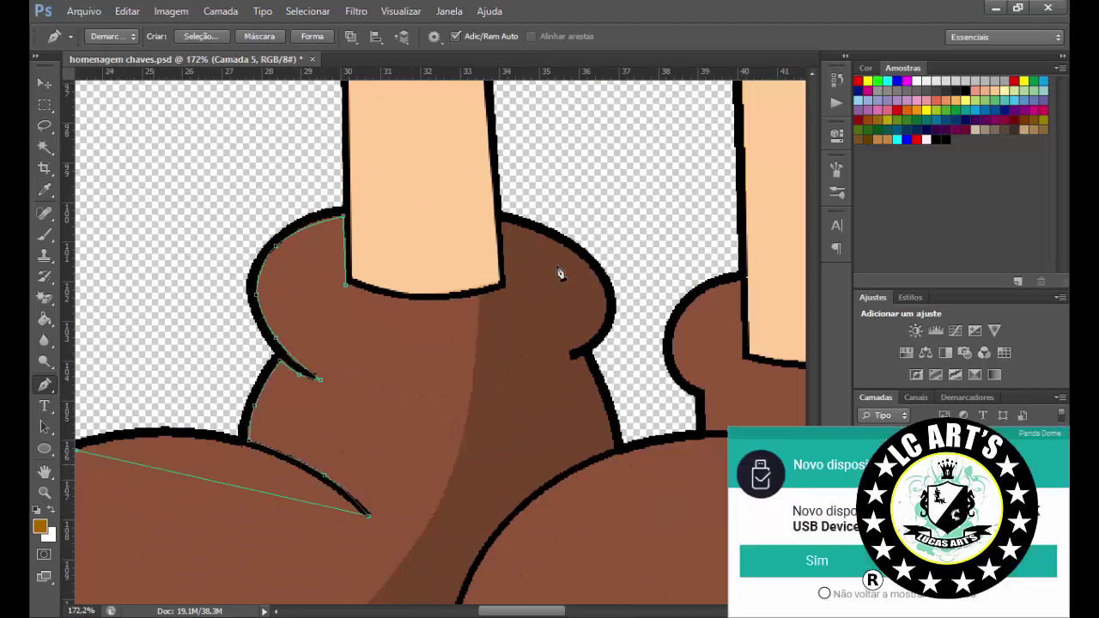
scroll(559, 273, down, 4)
scroll(559, 273, up, 4)
scroll(559, 273, down, 1)
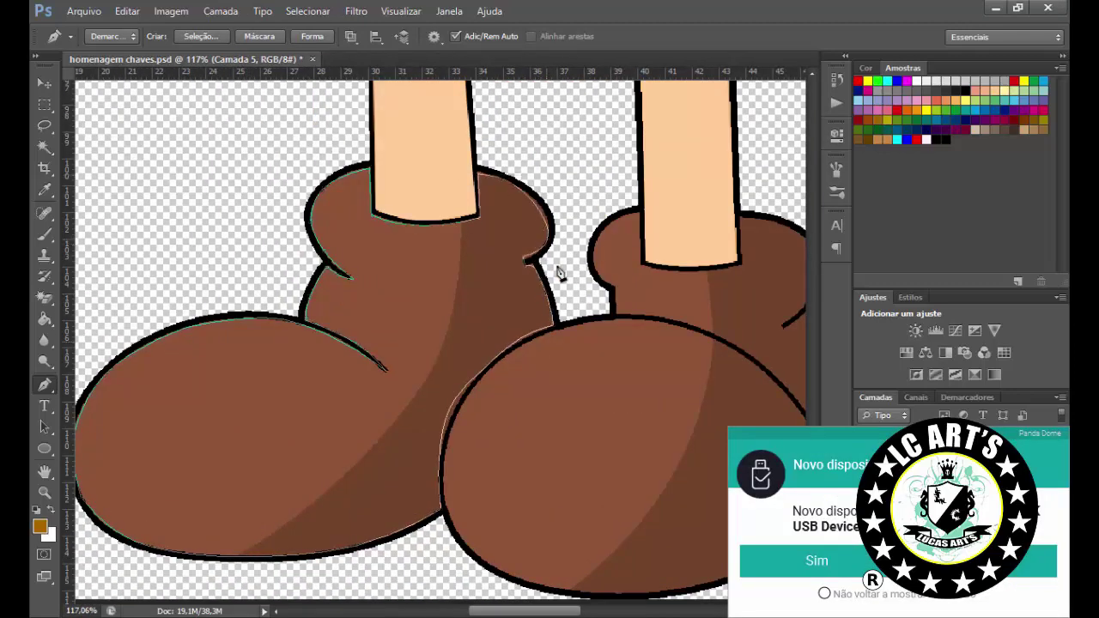
Trace the right-hand shoe with the Pen tool around its toe, cuff, ankle fold and heel
scroll(558, 273, down, 2)
scroll(558, 273, up, 2)
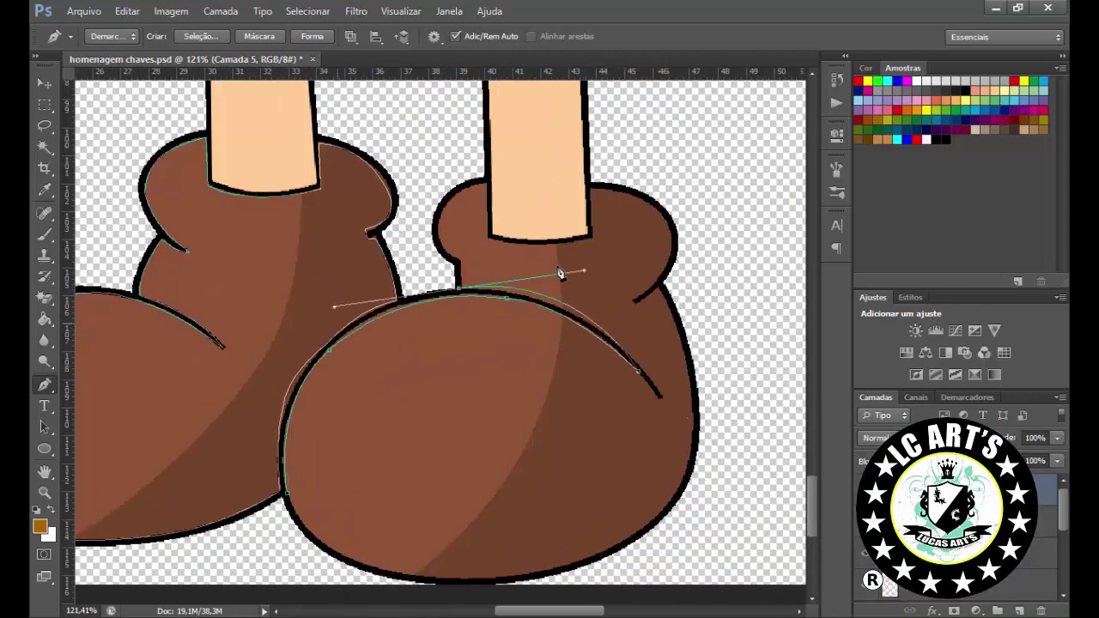
key(Escape)
scroll(560, 273, up, 3)
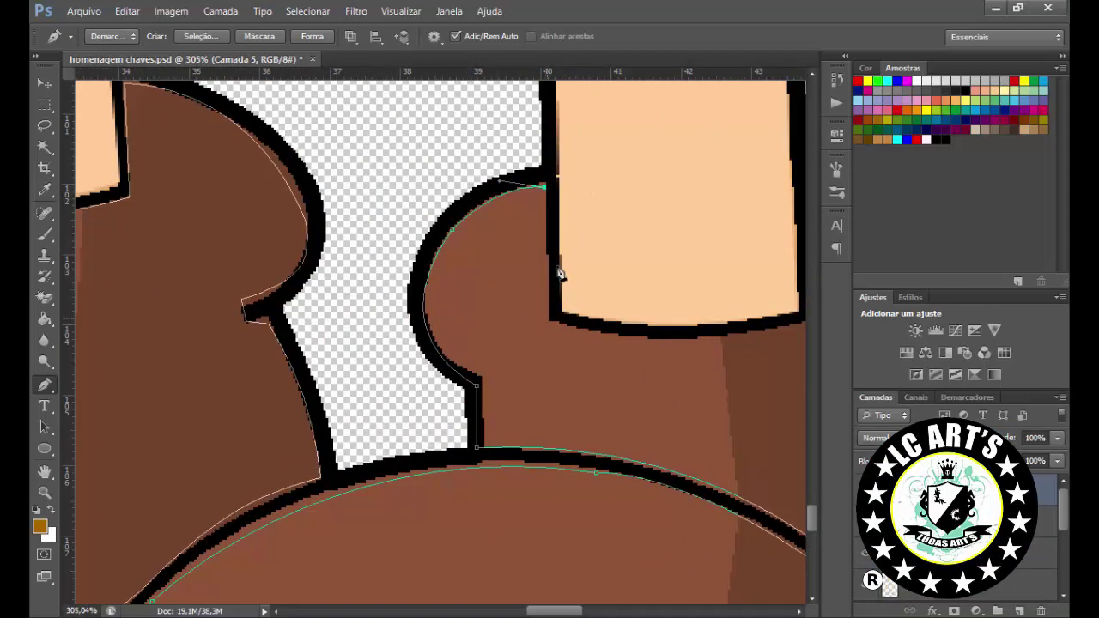
scroll(560, 273, down, 4)
scroll(559, 273, up, 2)
scroll(559, 273, down, 2)
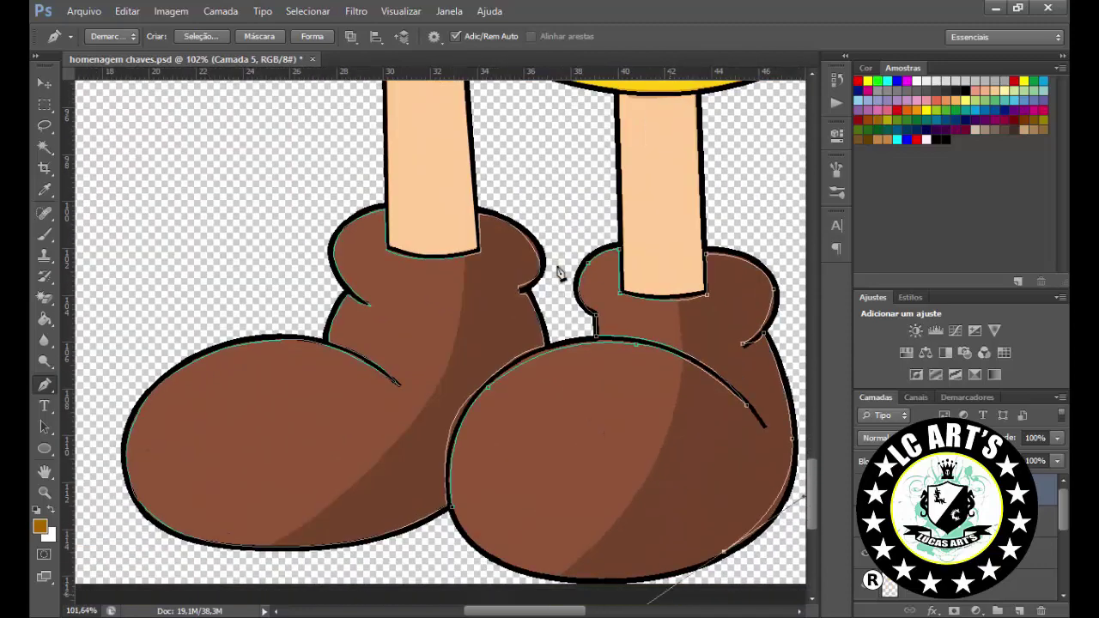
Fill both traced shoes with a flat dark brown
scroll(559, 273, down, 2)
key(shift+BackSpace)
key(Return)
scroll(559, 273, down, 3)
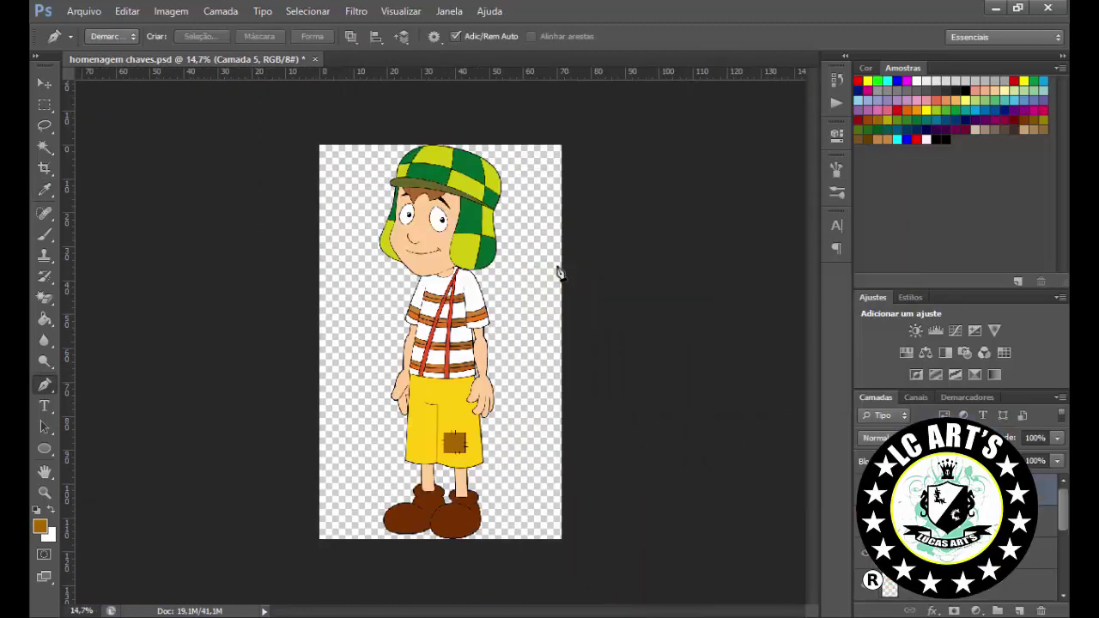
Trace the orange stripe on the left-hand sleeve and the top orange chest stripe, skipping the suspenders
scroll(559, 273, up, 8)
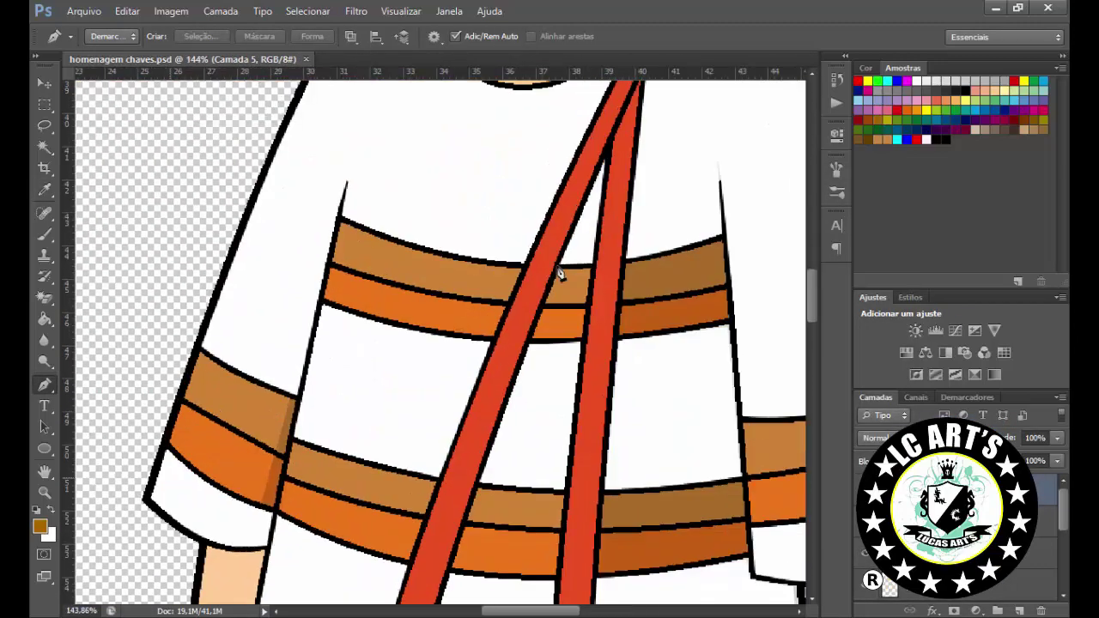
scroll(559, 273, down, 3)
scroll(559, 273, up, 2)
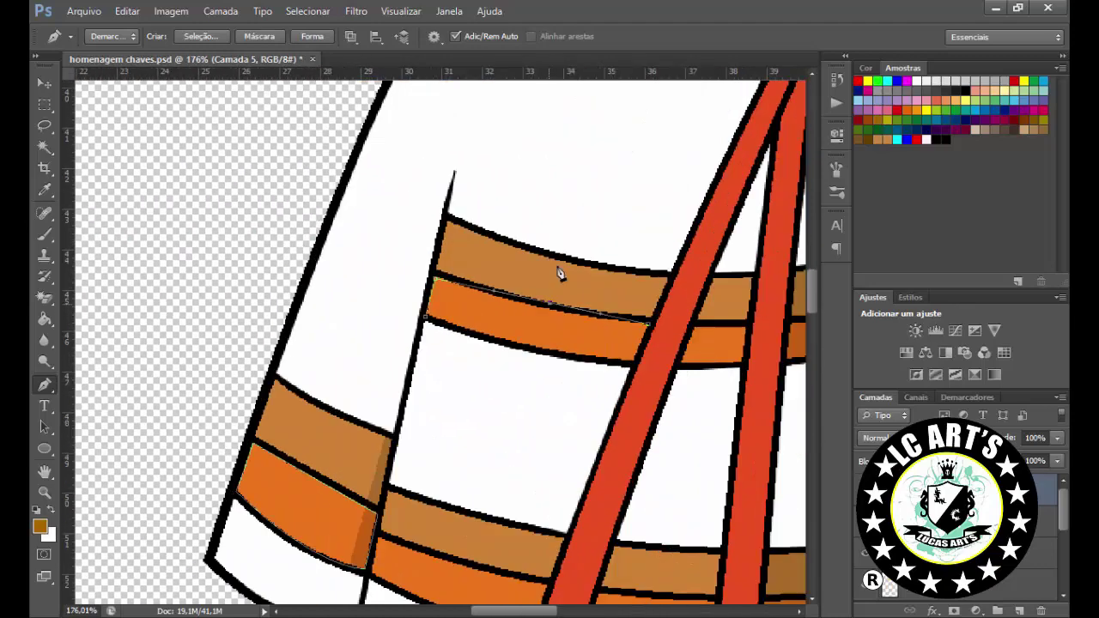
scroll(559, 273, down, 2)
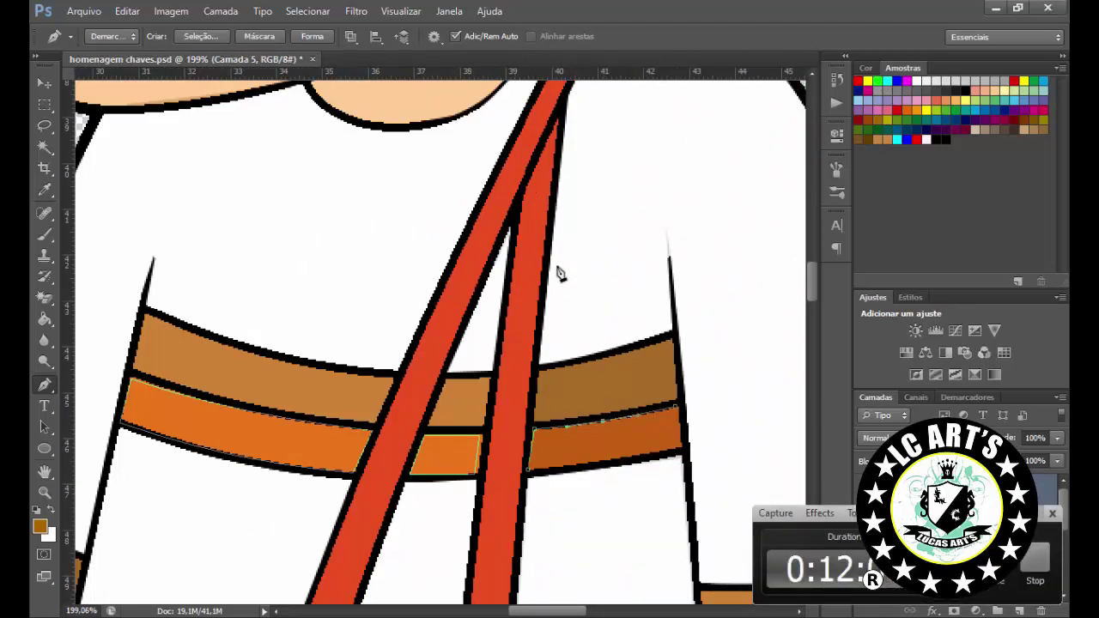
scroll(559, 274, up, 3)
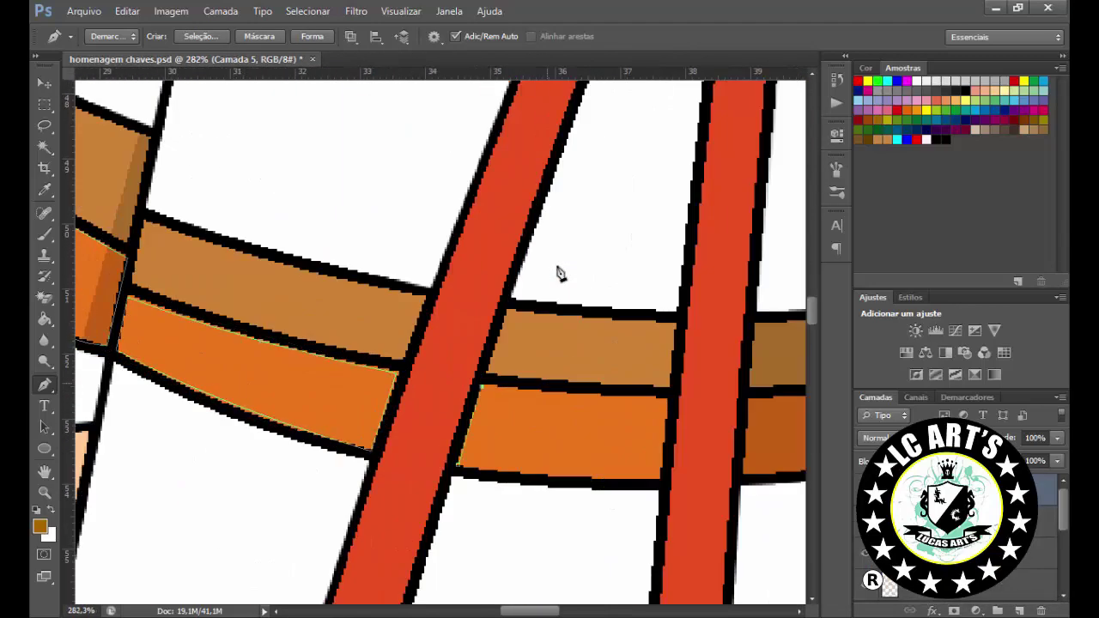
Trace the sections of the shirt's second orange stripe from the top between and beside the suspenders
scroll(559, 273, right, 3)
scroll(559, 273, down, 2)
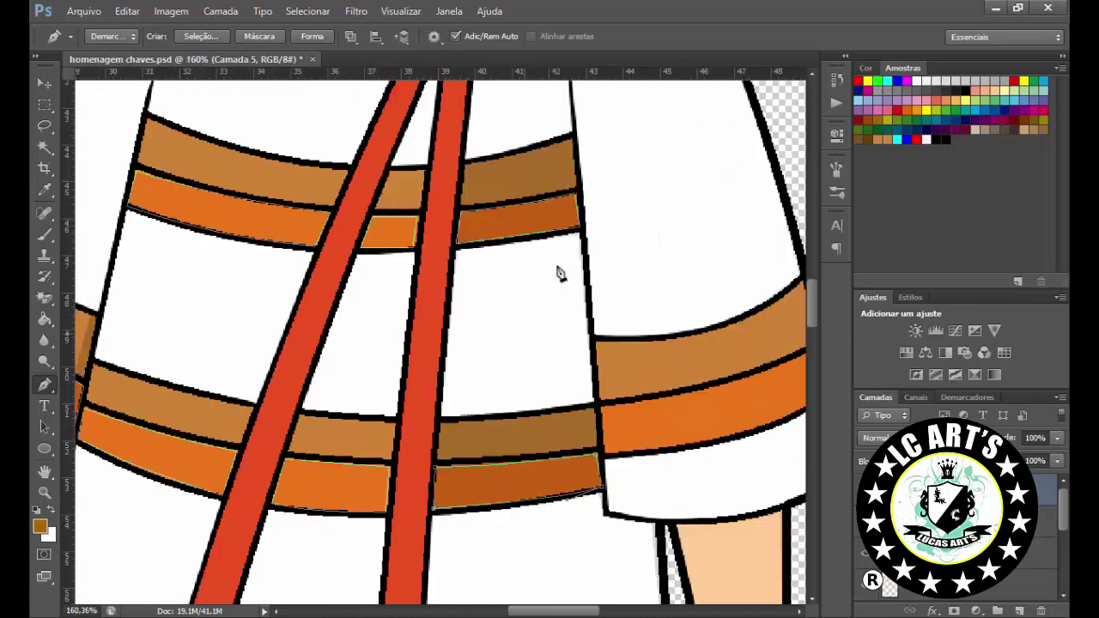
scroll(559, 274, up, 2)
scroll(559, 274, down, 1)
scroll(559, 273, down, 2)
scroll(559, 273, up, 2)
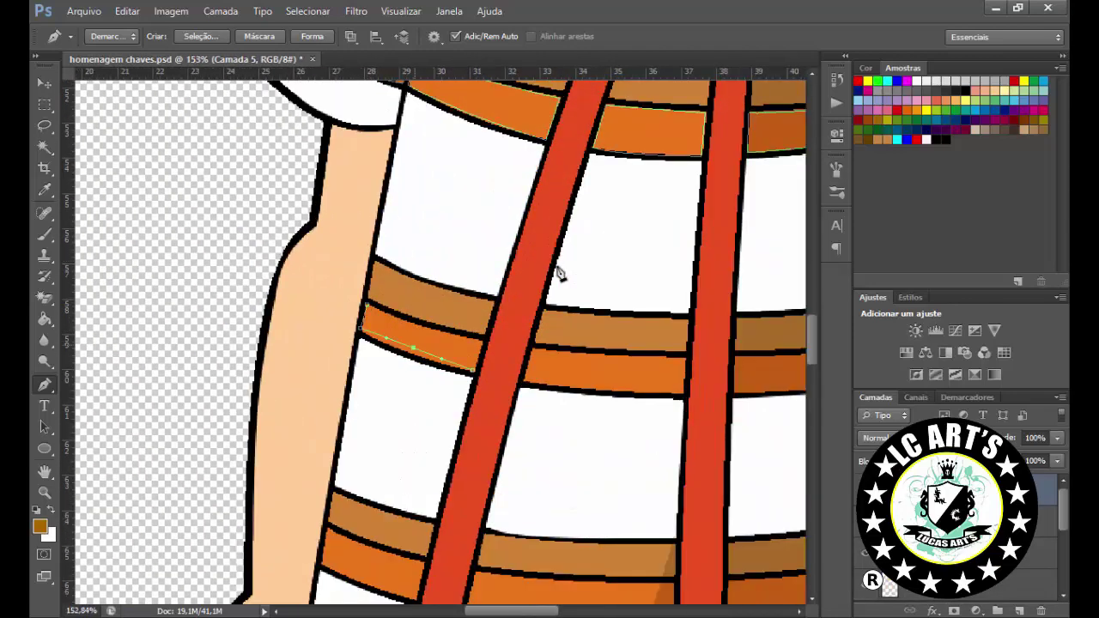
Trace the sections of the shirt's third orange stripe from the top between and beside the suspenders
scroll(559, 273, down, 3)
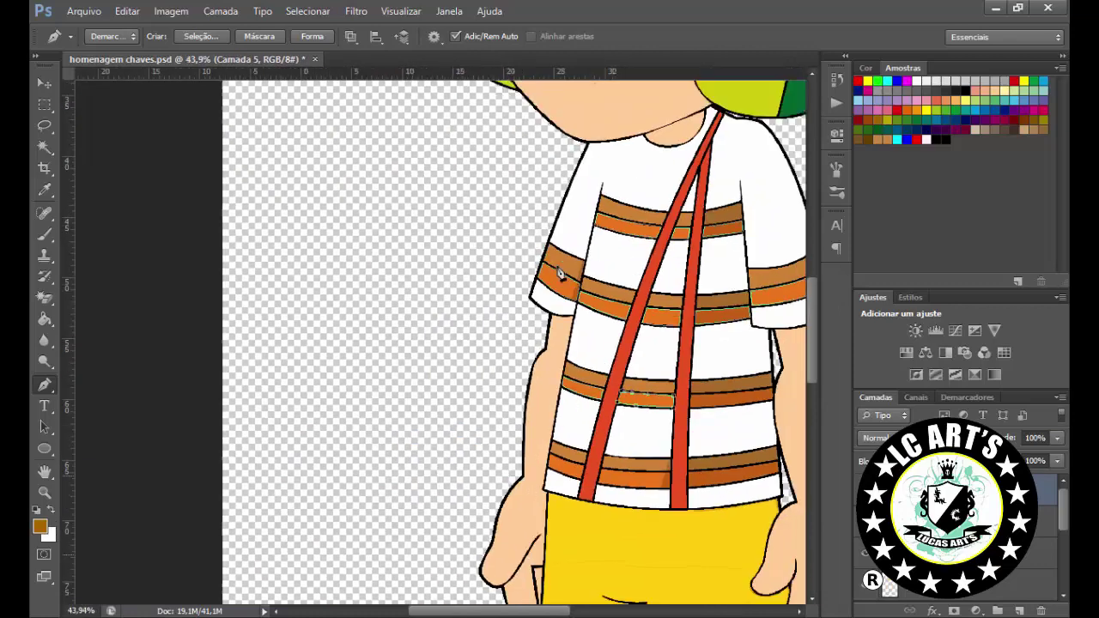
scroll(559, 273, up, 4)
scroll(558, 273, down, 2)
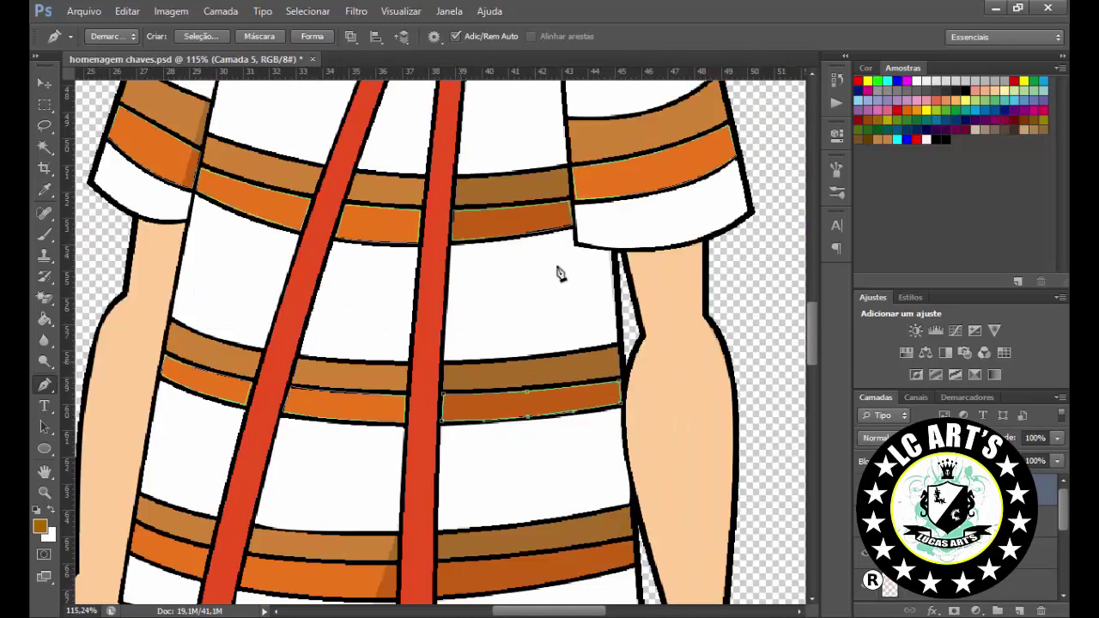
Trace the sections of the lowest orange stripe and fill all traced orange stripes with a flat reddish orange
scroll(558, 273, up, 3)
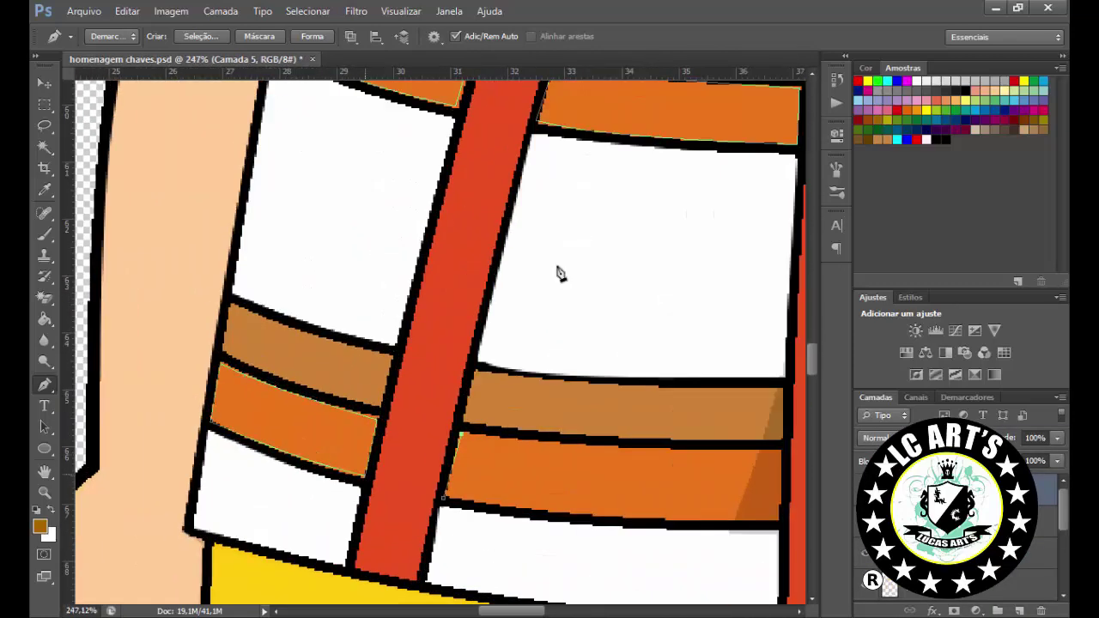
scroll(559, 273, down, 2)
scroll(558, 273, up, 2)
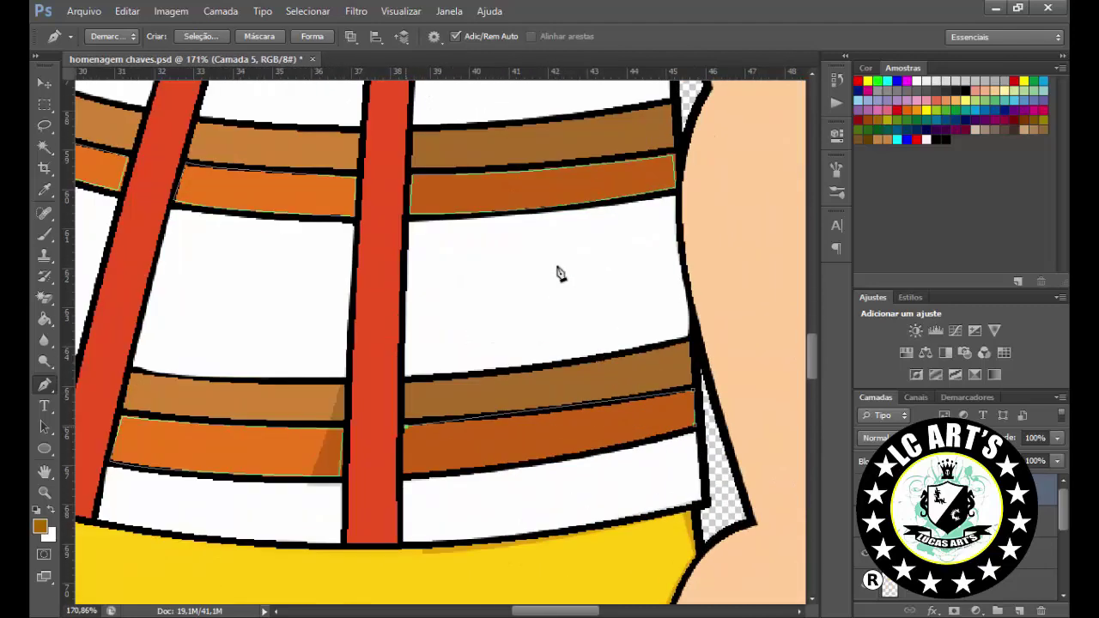
scroll(558, 273, down, 2)
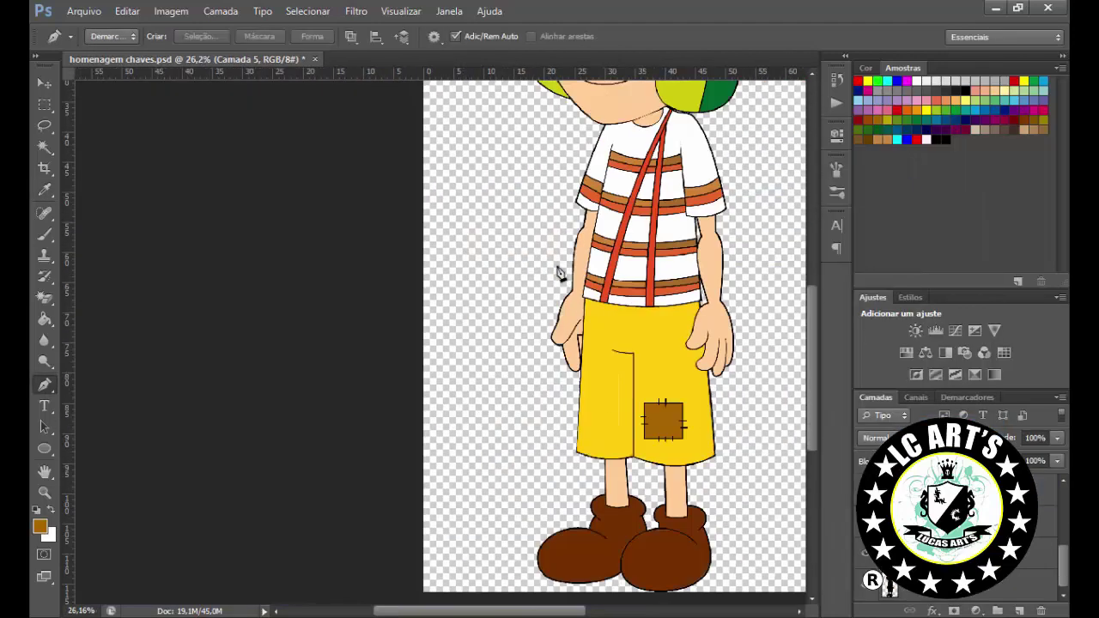
Trace the sections of the shirt's lowest brown stripe and of the brown stripe directly above it, skipping the suspenders
scroll(558, 273, up, 4)
scroll(558, 273, down, 3)
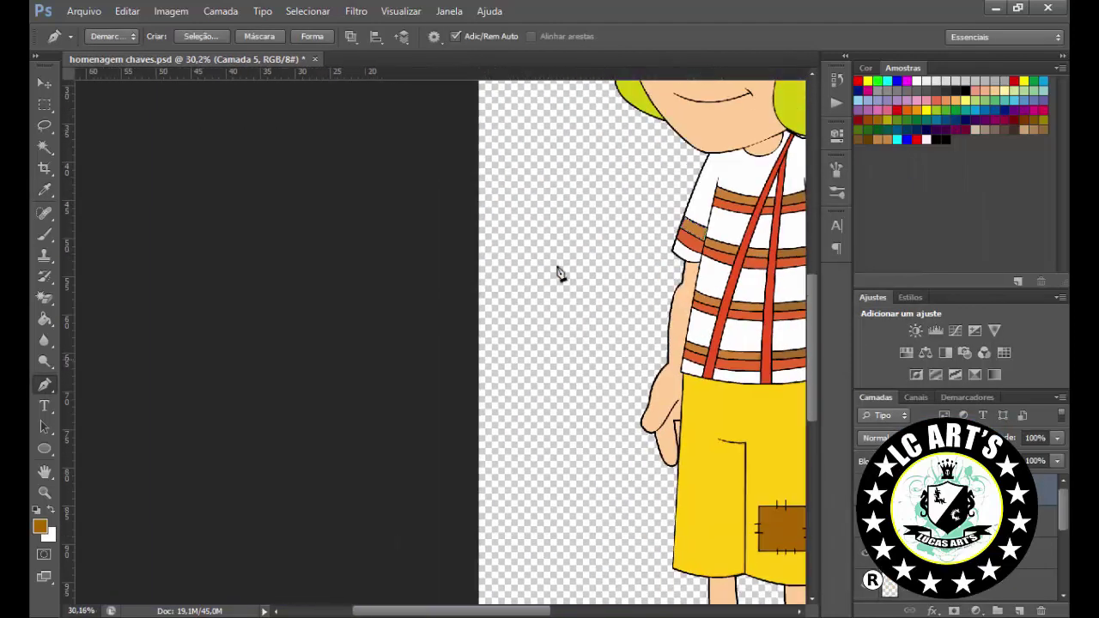
scroll(558, 273, up, 2)
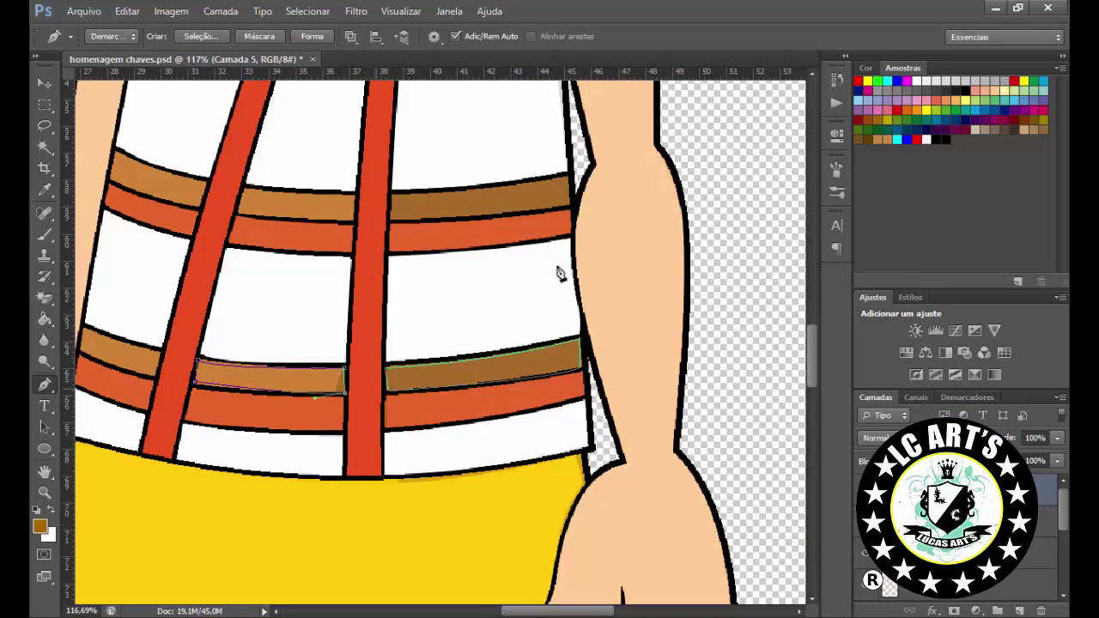
scroll(558, 273, left, 2)
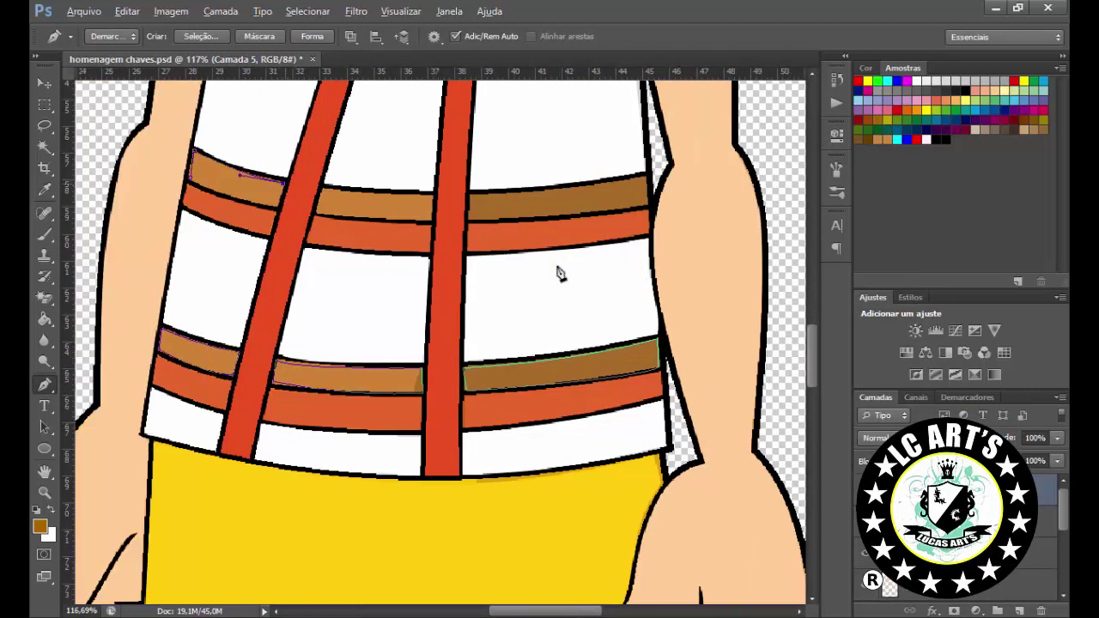
scroll(558, 273, down, 3)
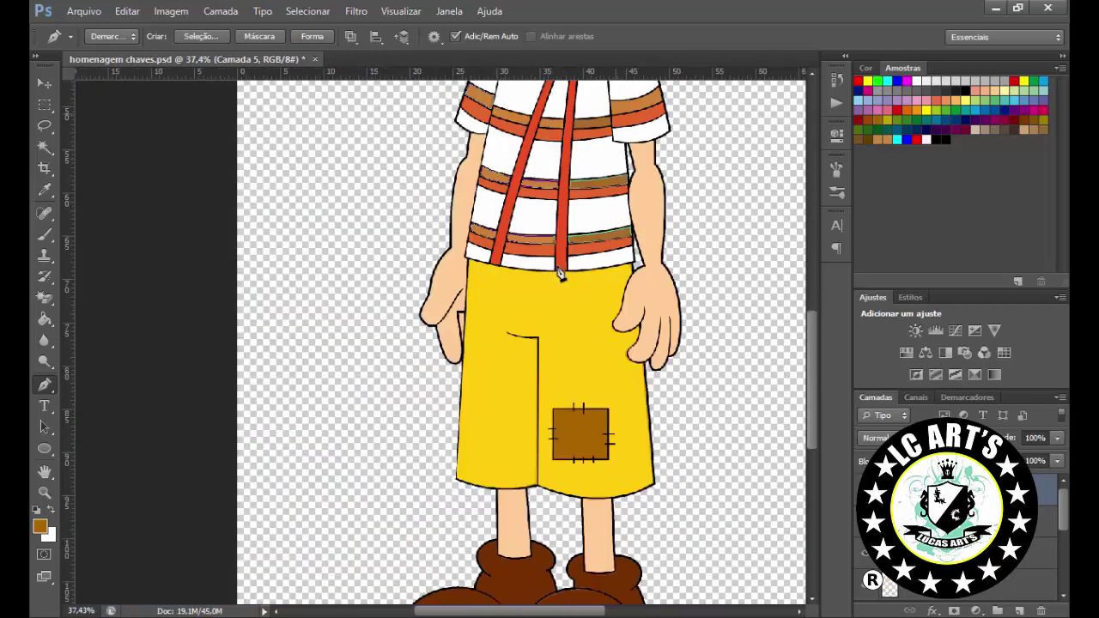
Trace the second brown shirt stripe from the top and the brown bands on both sleeves
scroll(558, 273, up, 4)
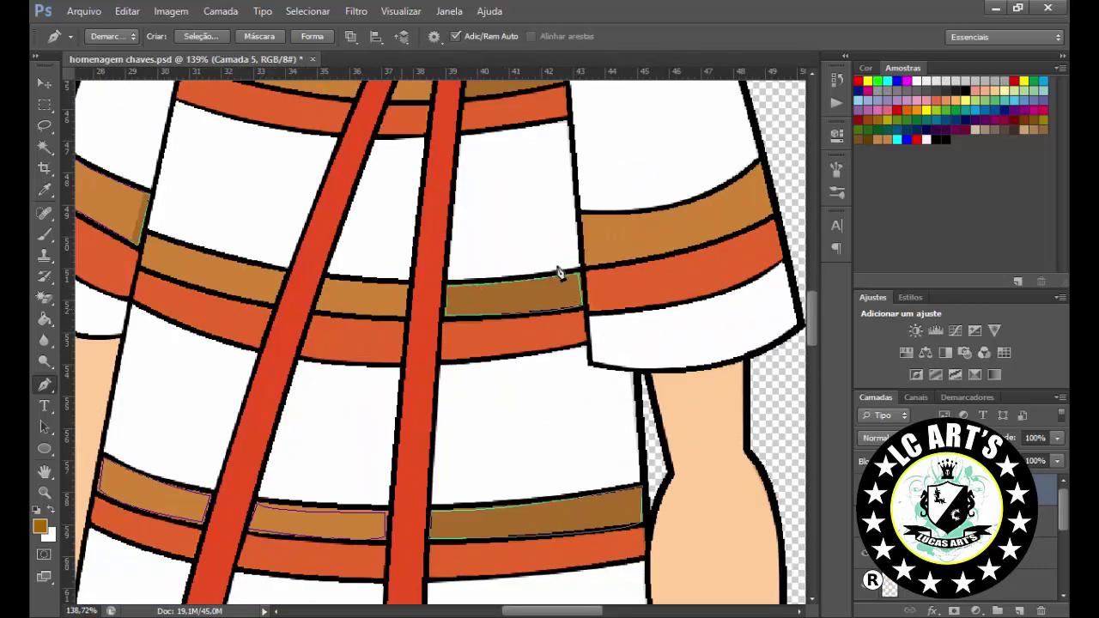
scroll(558, 273, right, 4)
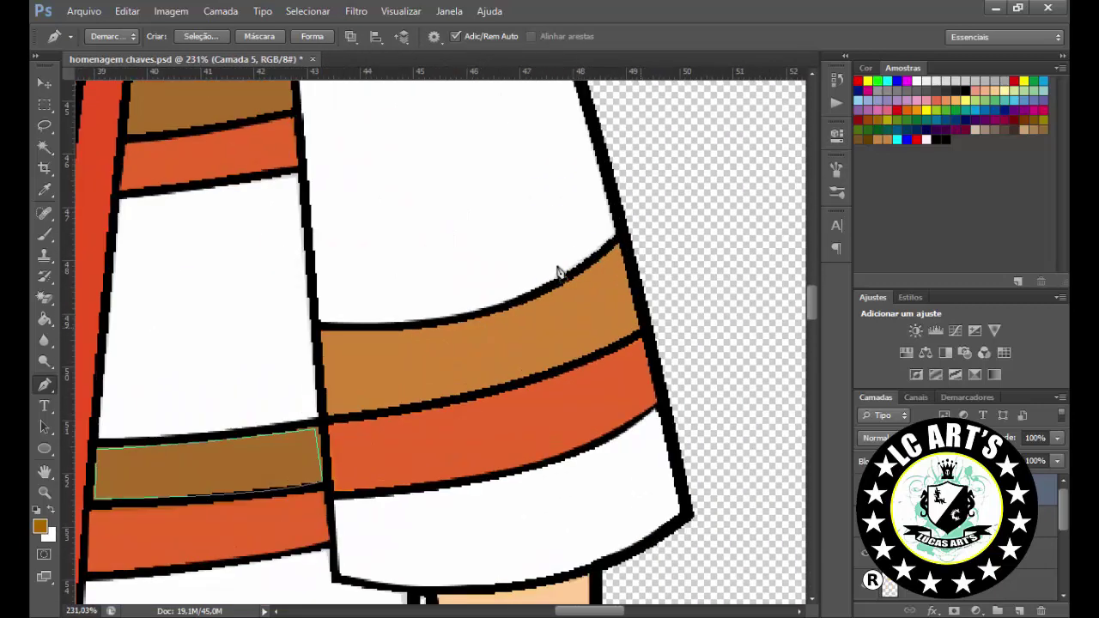
scroll(558, 274, down, 2)
scroll(558, 273, up, 3)
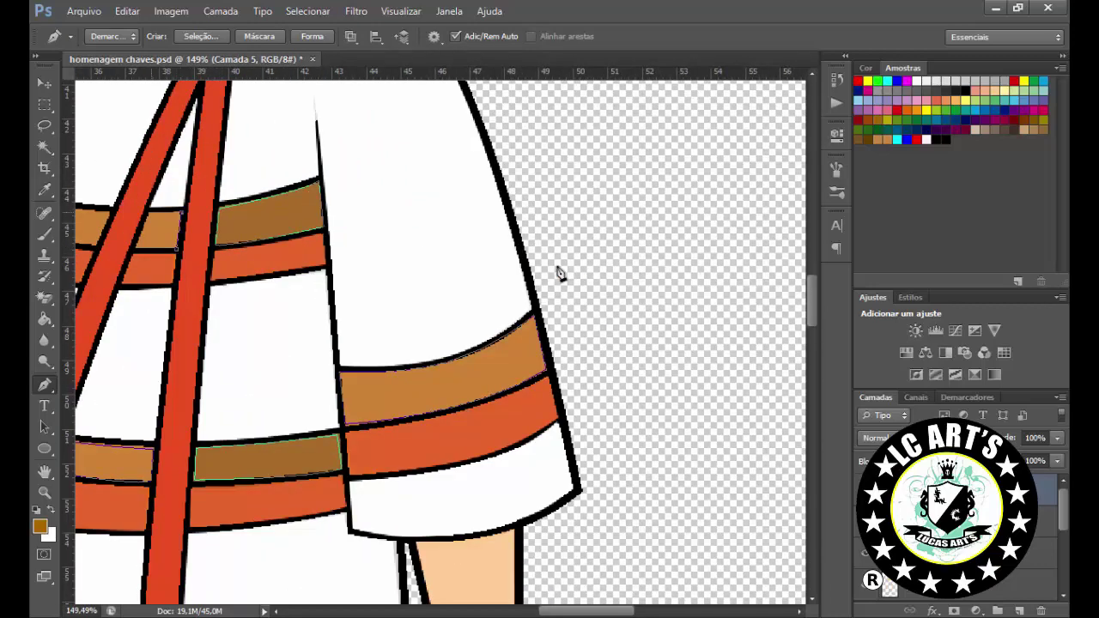
Trace the remaining sections of the top brown chest stripe and fill all traced brown stripes with a flat brown
scroll(558, 273, left, 3)
scroll(558, 273, up, 2)
scroll(558, 273, down, 5)
right_click(559, 273)
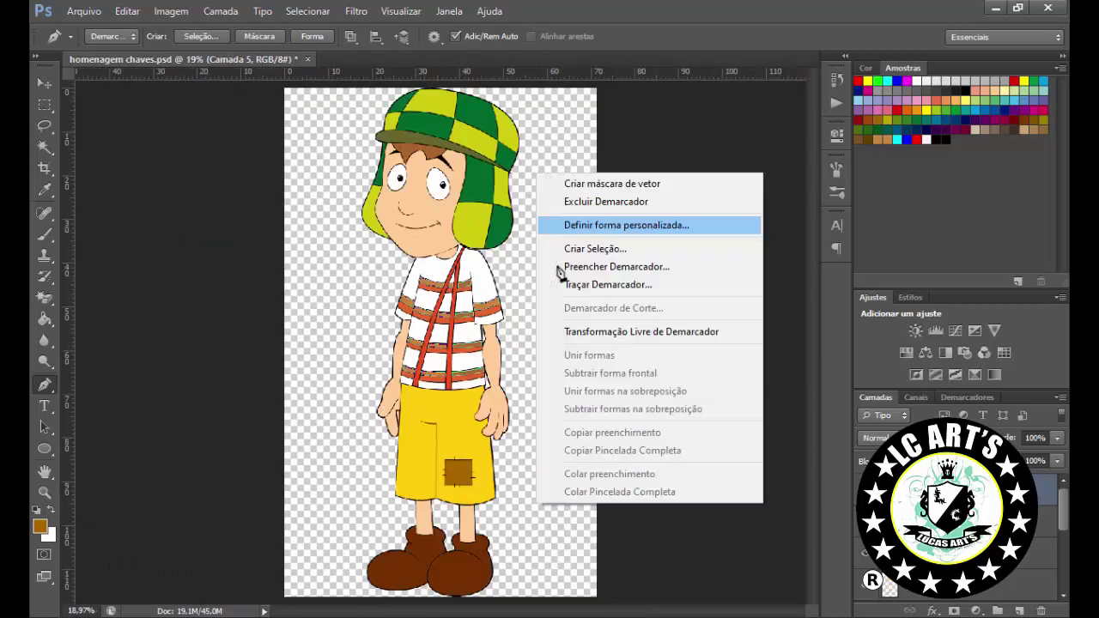
click(558, 273)
key(Return)
key(Return)
Trace both suspenders along their outlines and fill them with a flat red
scroll(558, 274, up, 3)
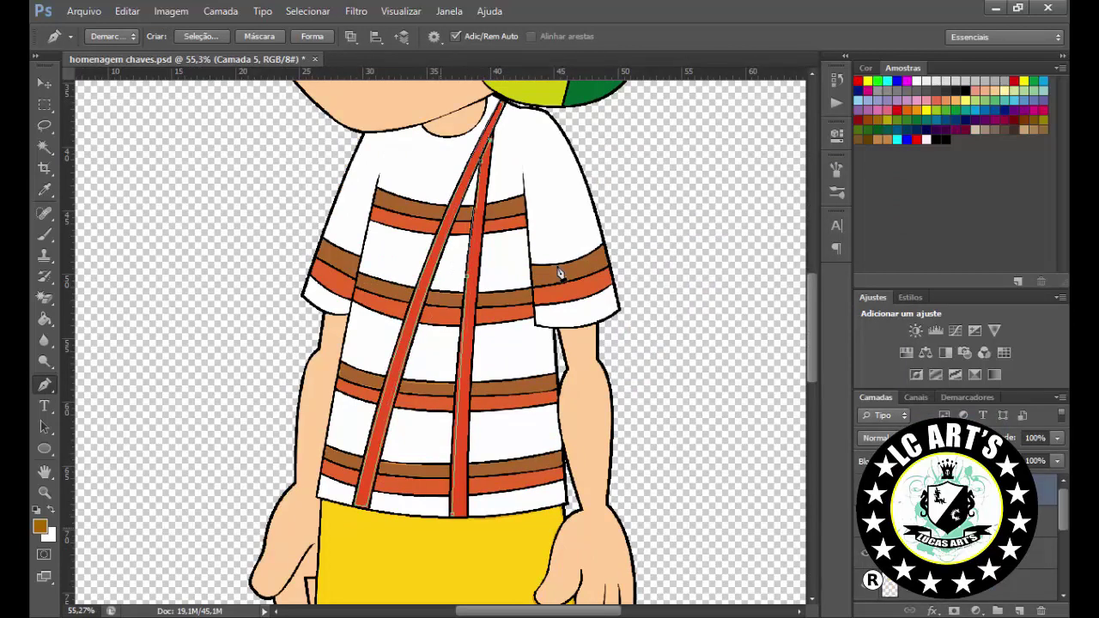
click(558, 273)
key(Return)
key(Return)
scroll(558, 273, down, 5)
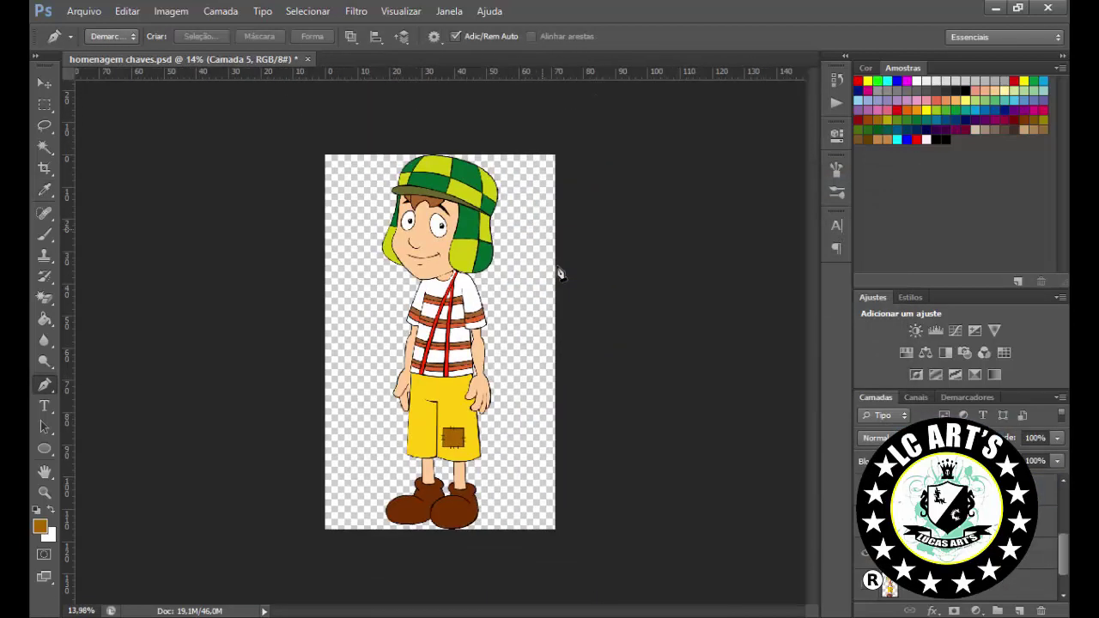
scroll(558, 273, up, 1)
scroll(558, 273, down, 3)
scroll(558, 273, up, 3)
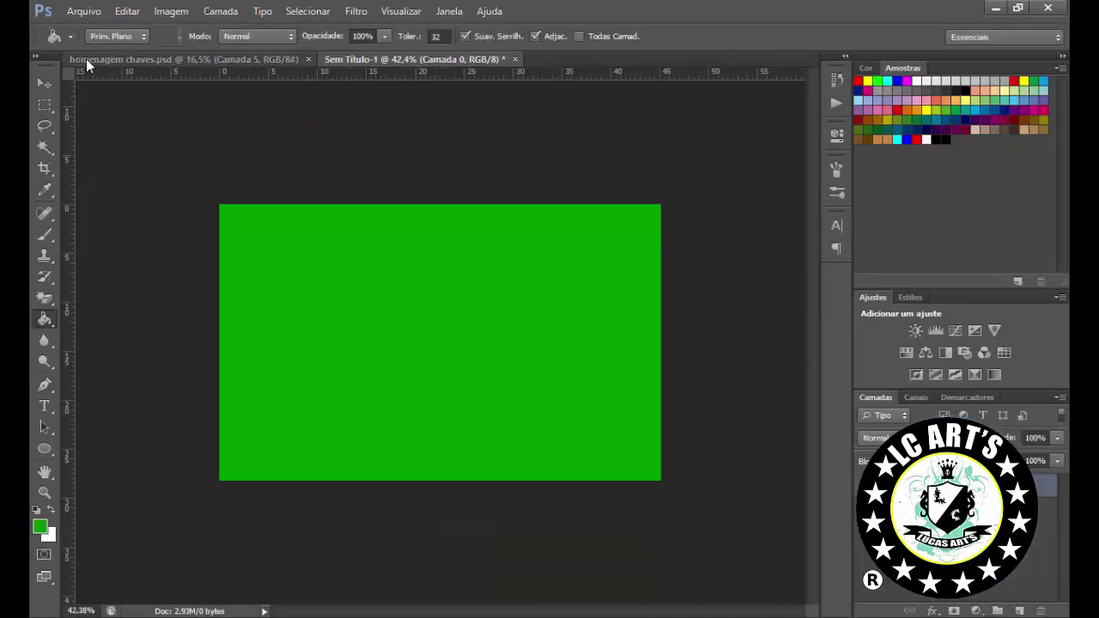
Copy the finished character from homenagem chaves.psd into the green banner document and place two overlapping copies of it
click(86, 58)
key(v)
mouse_move(399, 320)
mouse_down()
mouse_move(404, 59)
mouse_move(304, 123)
mouse_move(653, 193)
mouse_up()
drag(560, 199, 539, 305)
key(Escape)
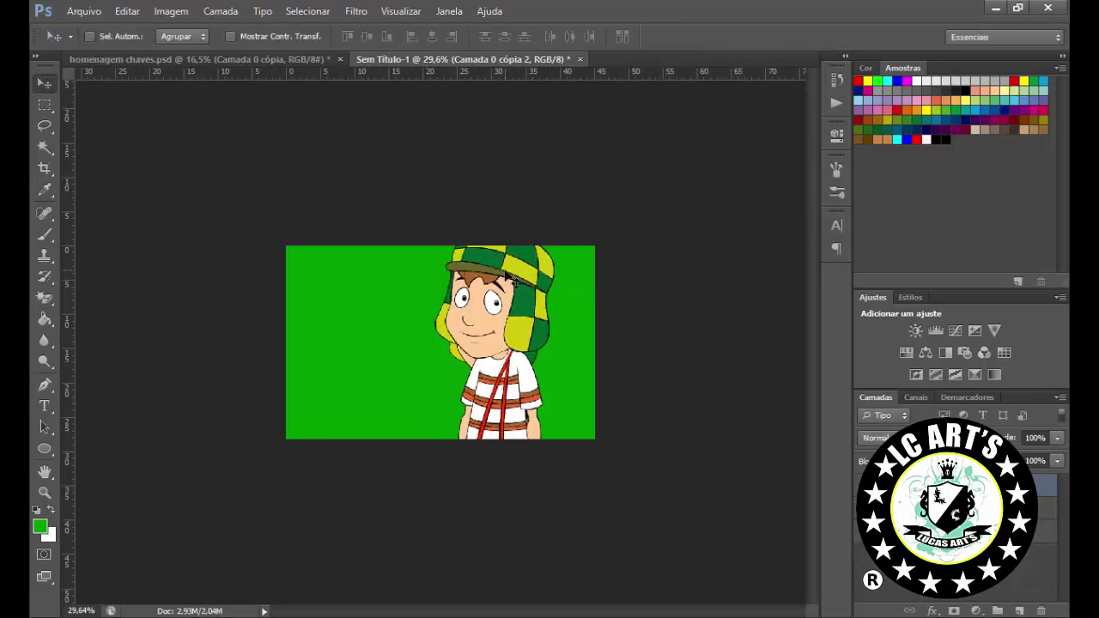
Draw a rectangle shape behind the small character, colour it yellow and adjust its placement at the banner's lower edge
drag(45, 448, 94, 434)
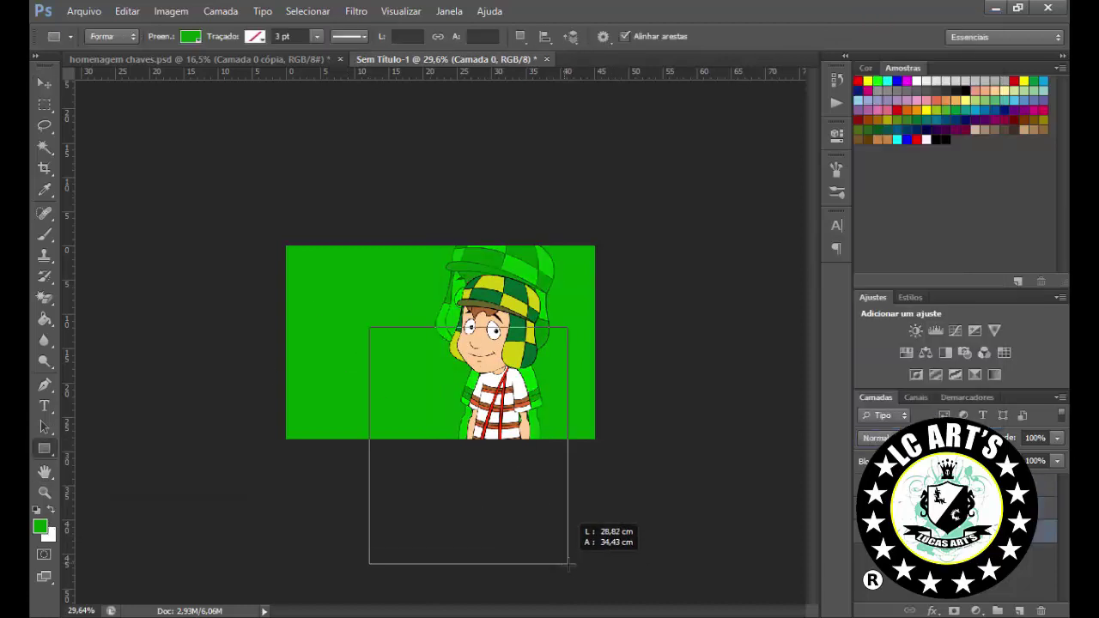
click(453, 557)
key(Return)
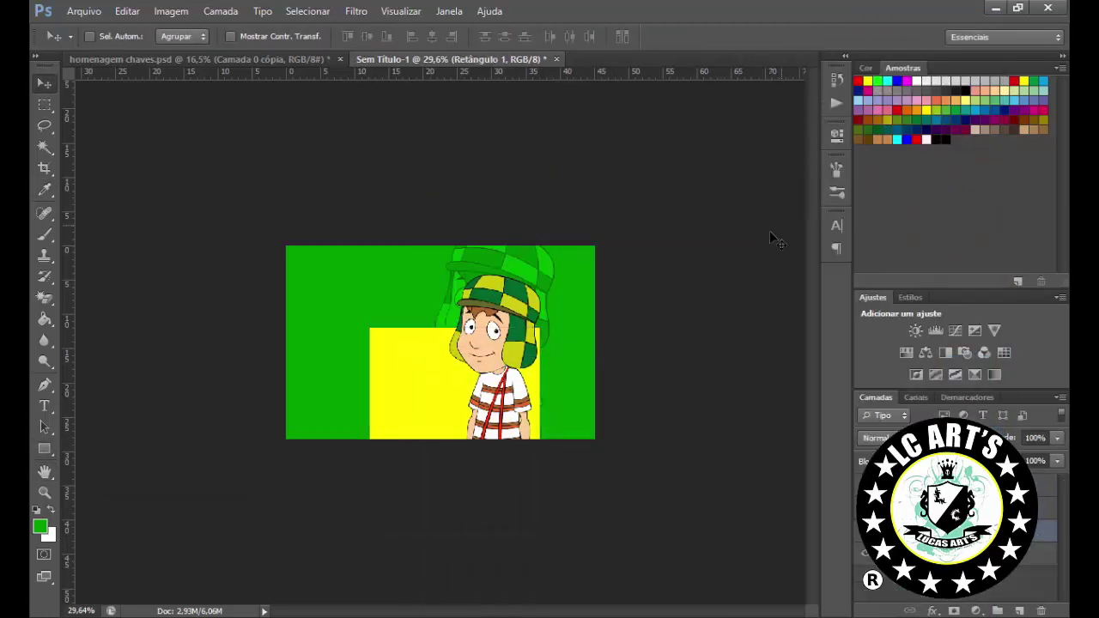
drag(323, 412, 296, 434)
key(Return)
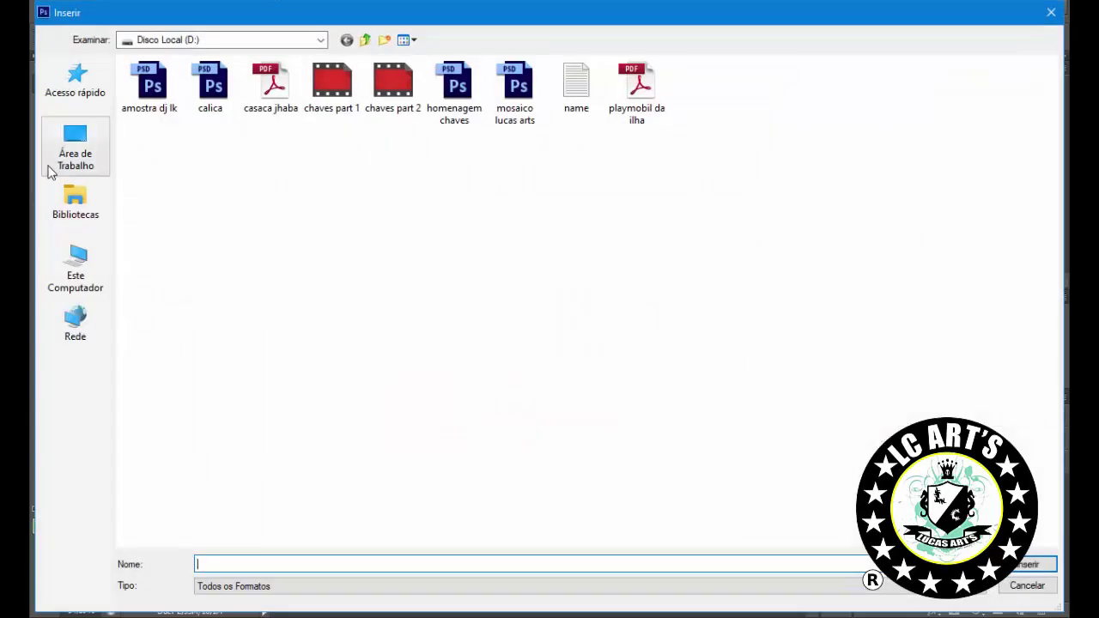
Insert the portrait photo of the man in the cap on the banner's left half and fade its right edge with the Eraser
click(47, 167)
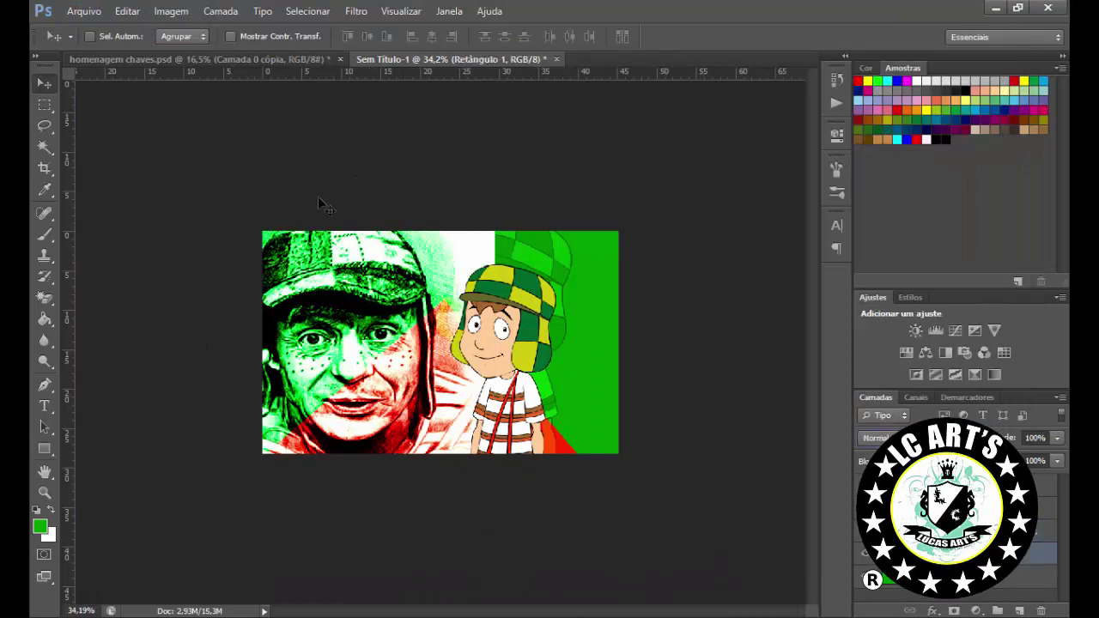
key(bracketright)
key(bracketright)
key(bracketright)
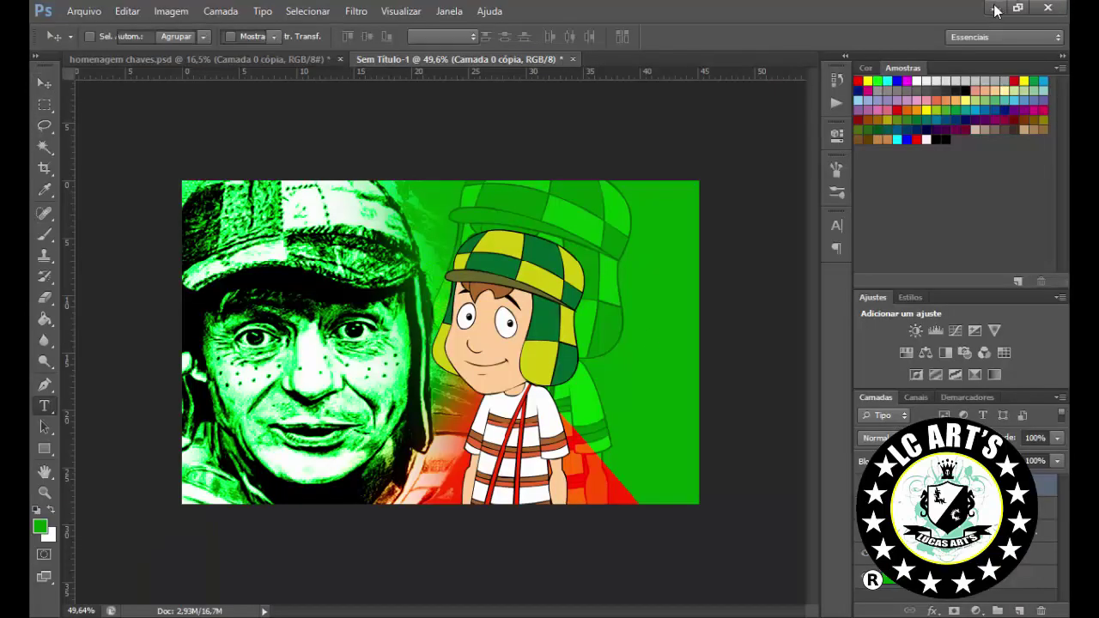
Start a text on the banner in the Ginchiest Shadow font
key(t)
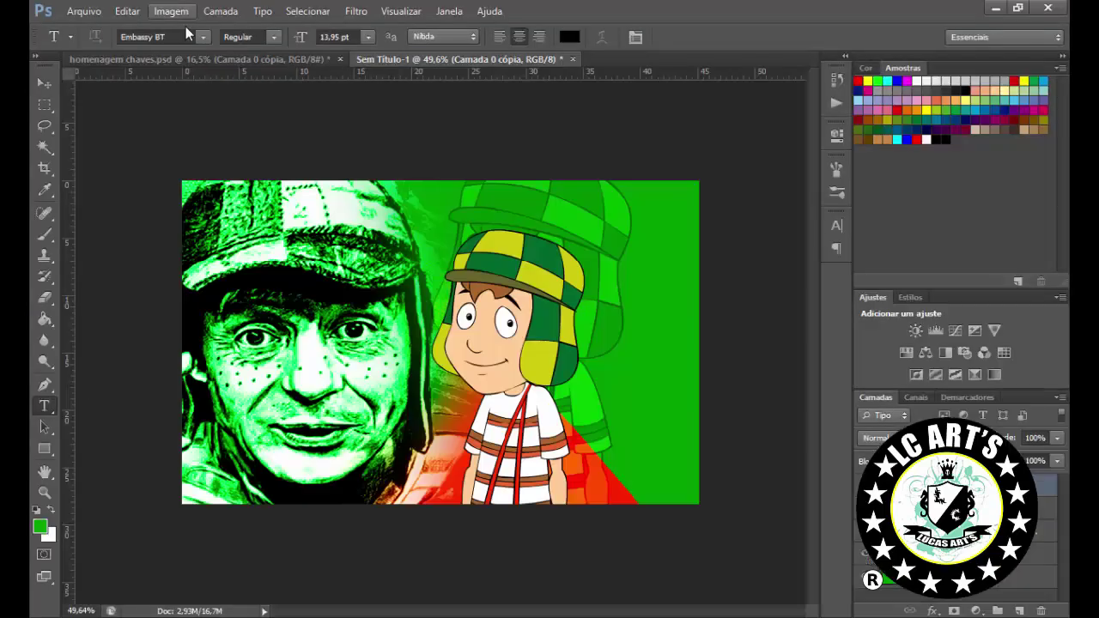
click(203, 37)
scroll(266, 350, down, 10)
scroll(266, 351, up, 10)
click(172, 60)
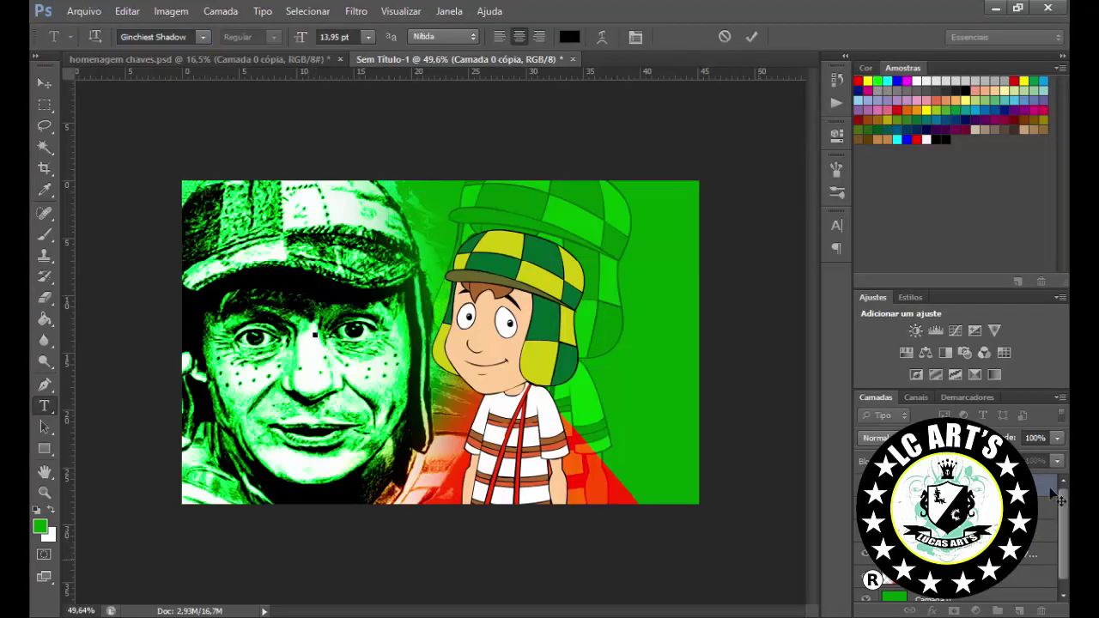
click(313, 334)
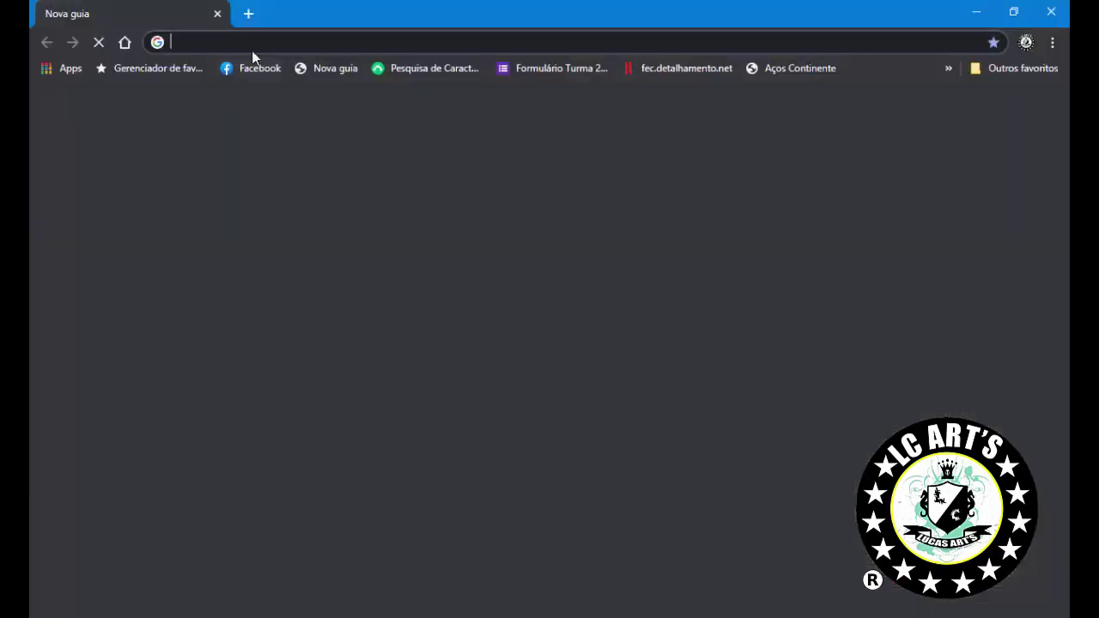
Switch to the web browser, search Google Images for "chaves wallpaper" and look through the results for a background
text(g)
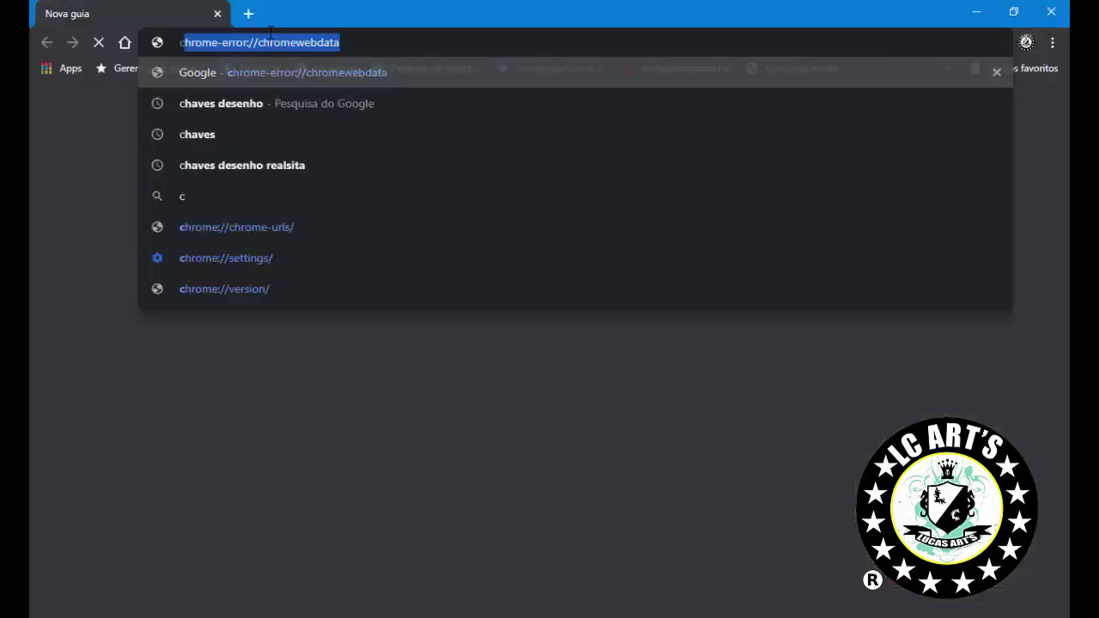
text(haves wal)
key(Return)
click(275, 178)
scroll(549, 343, down, 10)
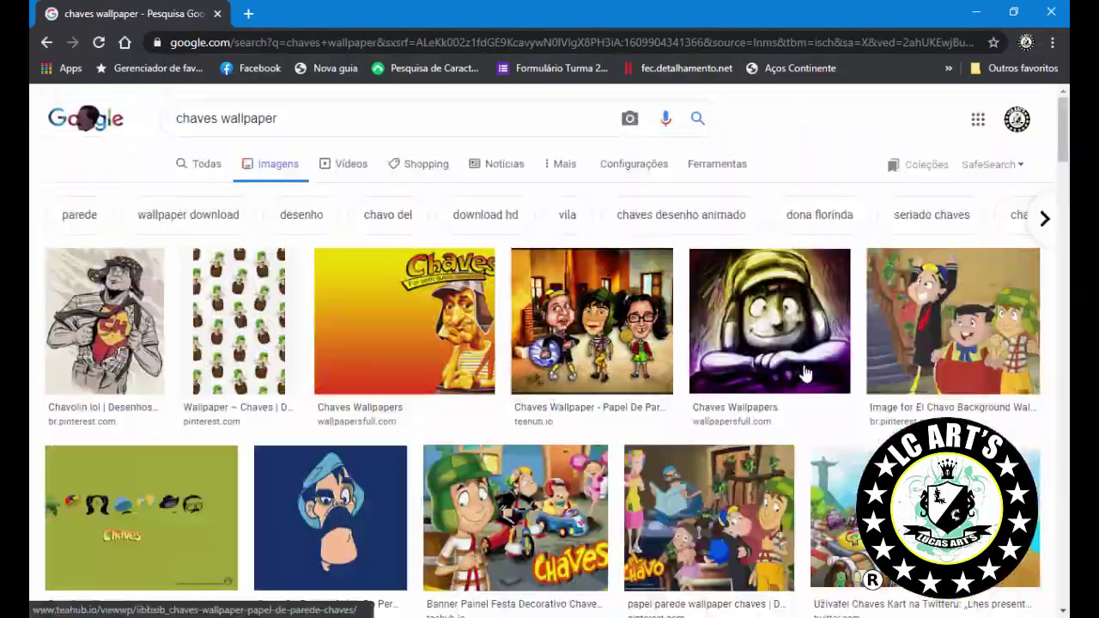
scroll(805, 380, down, 10)
scroll(804, 379, down, 5)
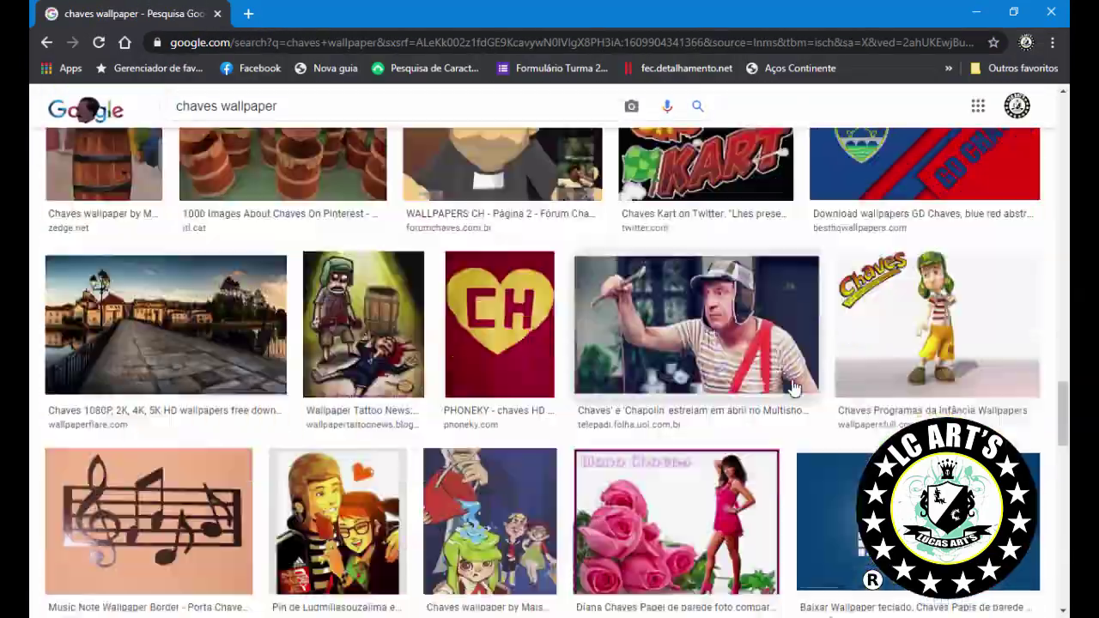
scroll(781, 385, up, 5)
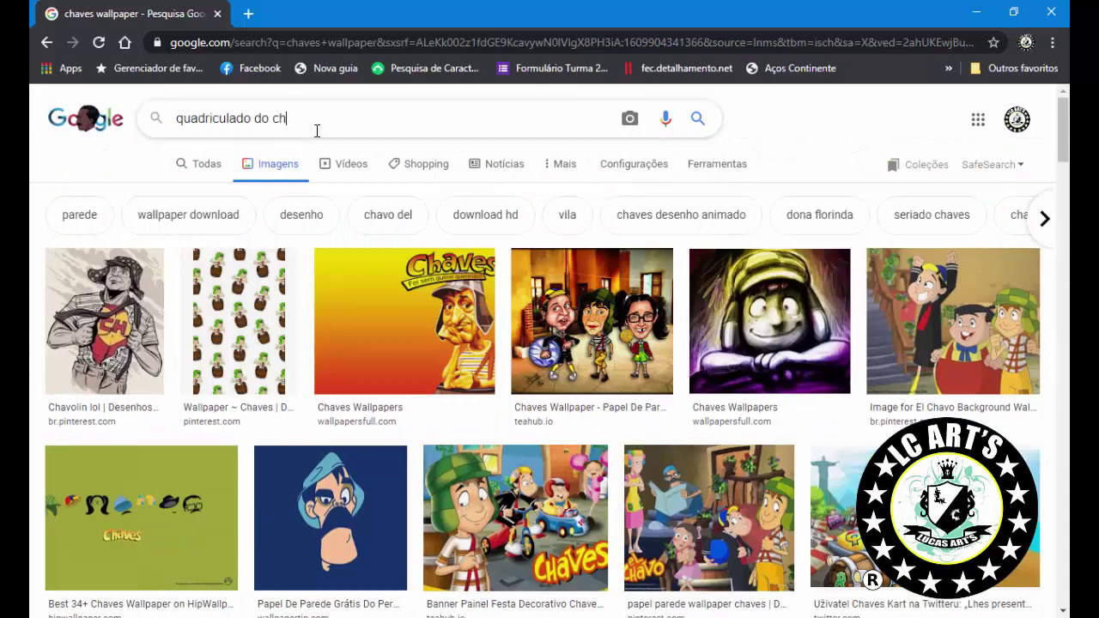
Search Google Images for "quadriculado do chaves" and pick a green chequered pattern for the banner background
text(aves)
key(Return)
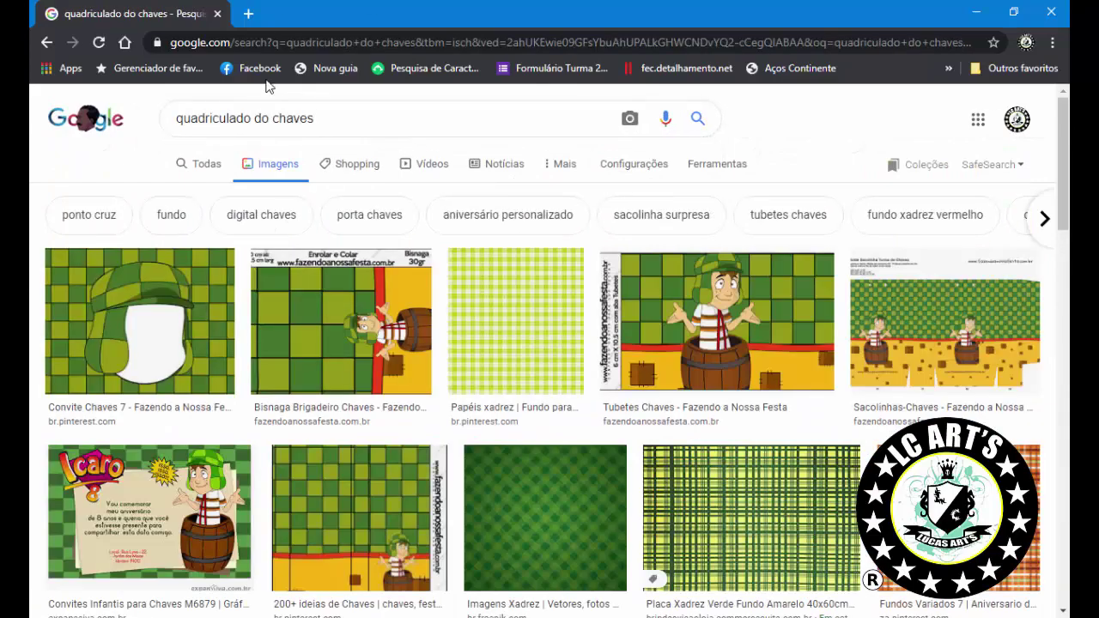
scroll(549, 386, down, 3)
click(133, 470)
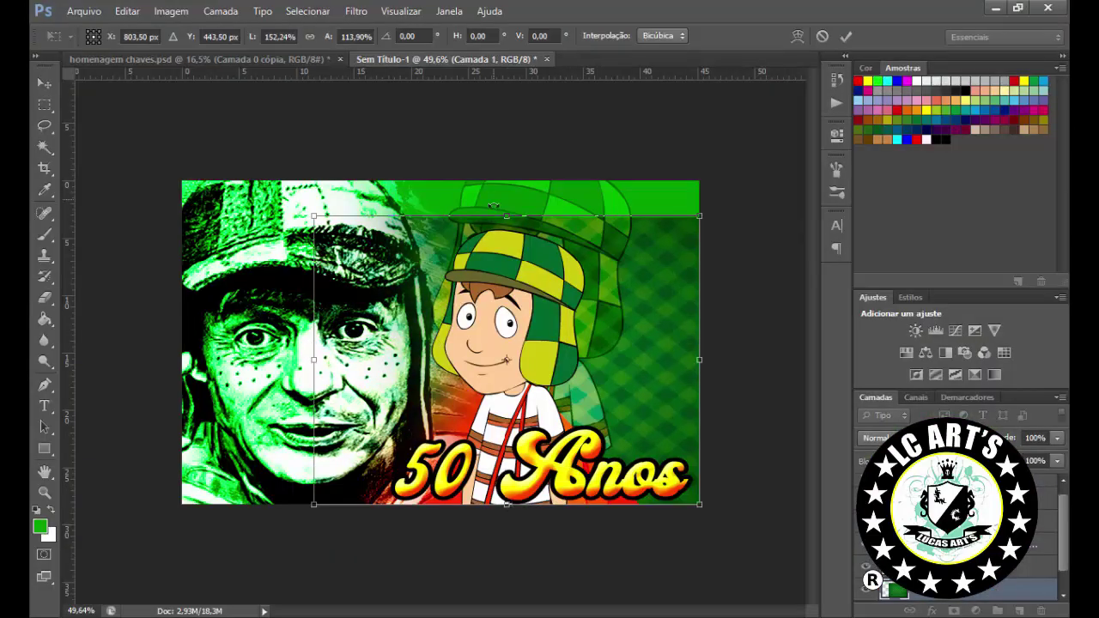